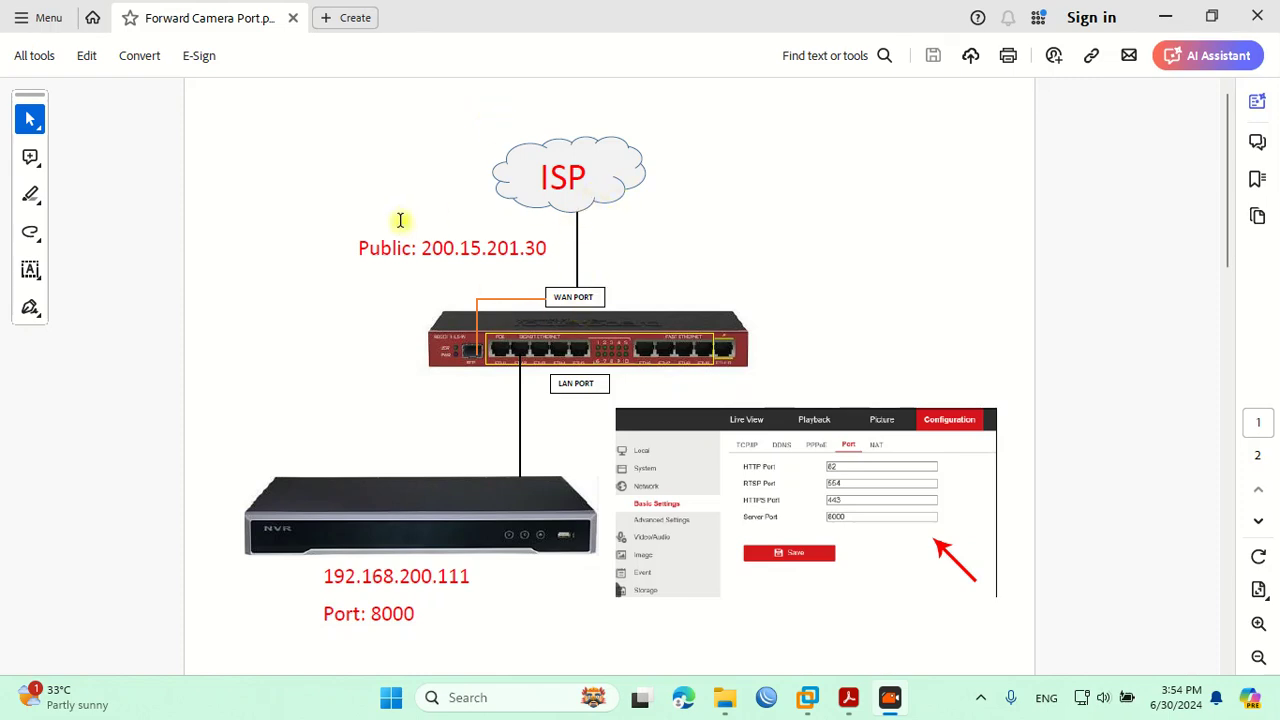
Examine the network diagram for the router's public IP, the NVR's local IP and port, and the NVR port configuration
drag(431, 249, 546, 249)
click(483, 249)
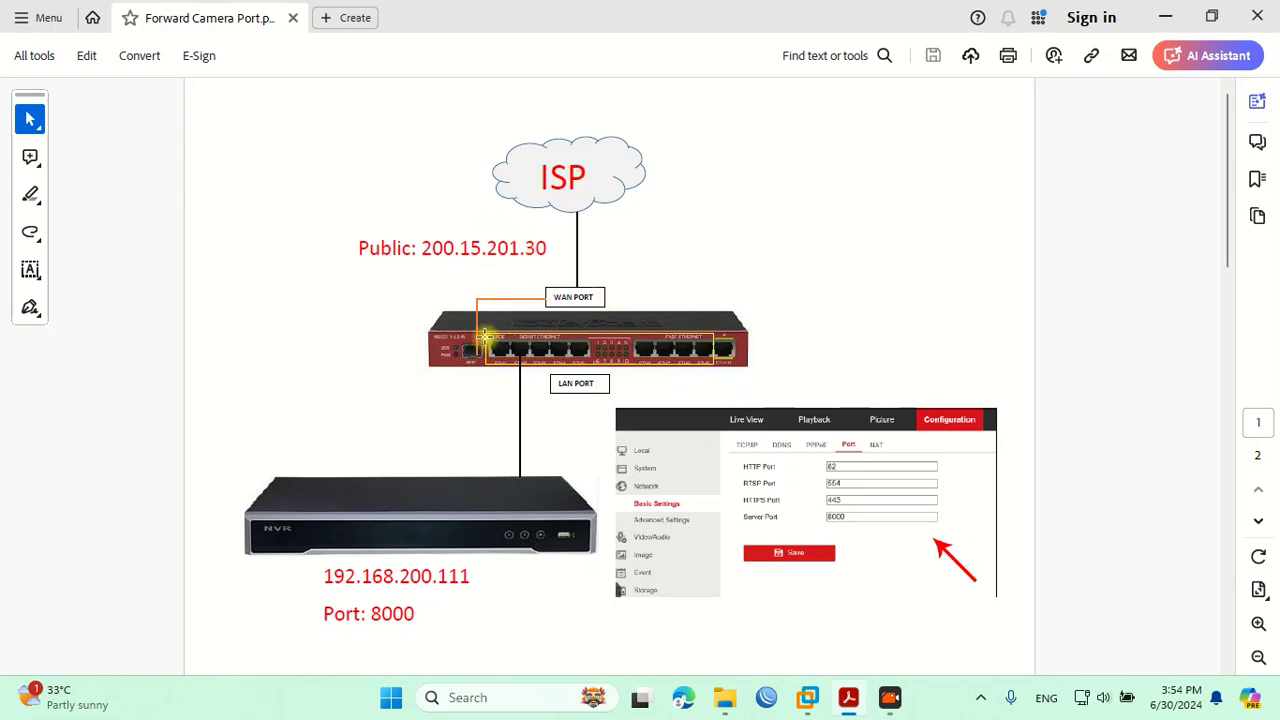
scroll(470, 504, down, 1)
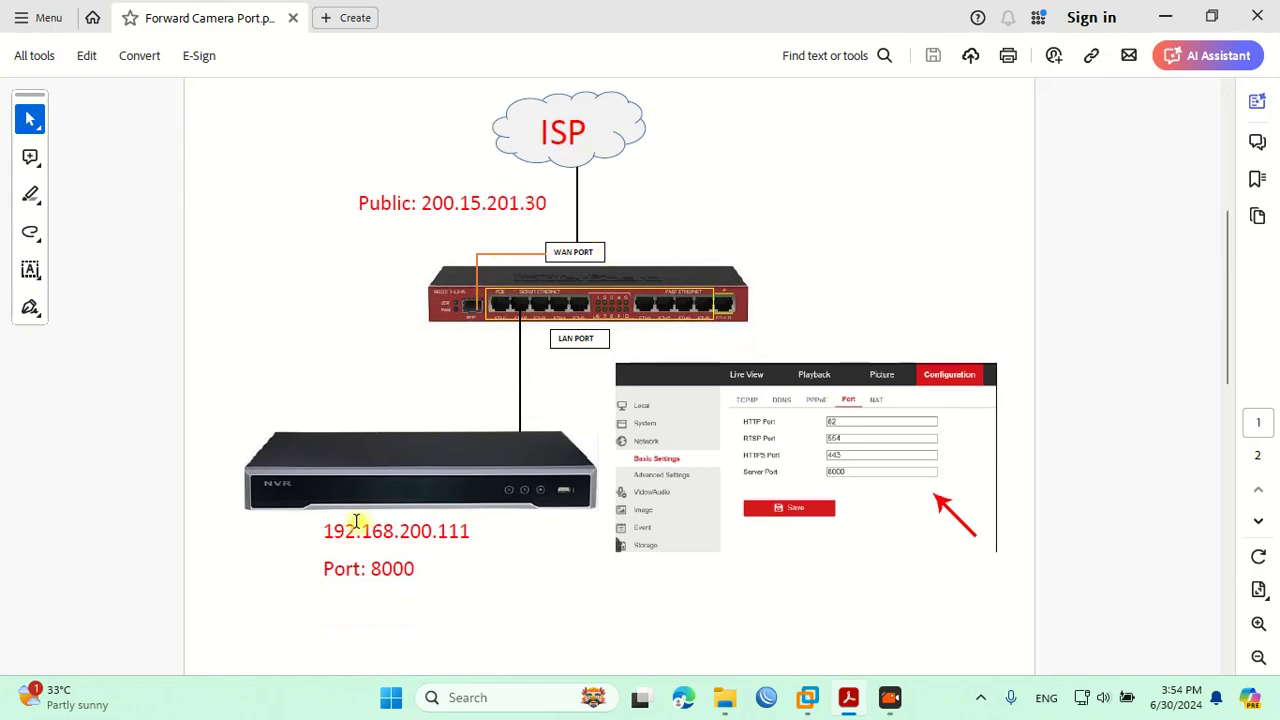
drag(334, 535, 470, 540)
drag(377, 583, 408, 588)
click(391, 566)
click(806, 414)
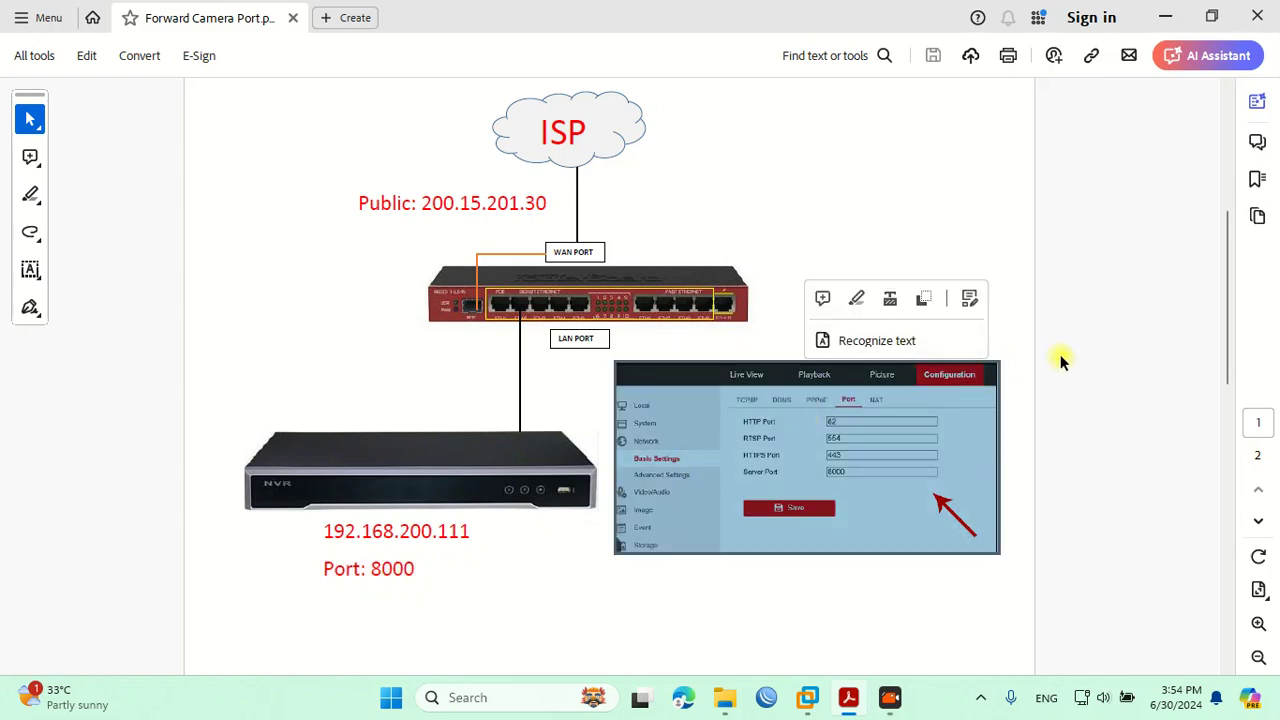
click(381, 519)
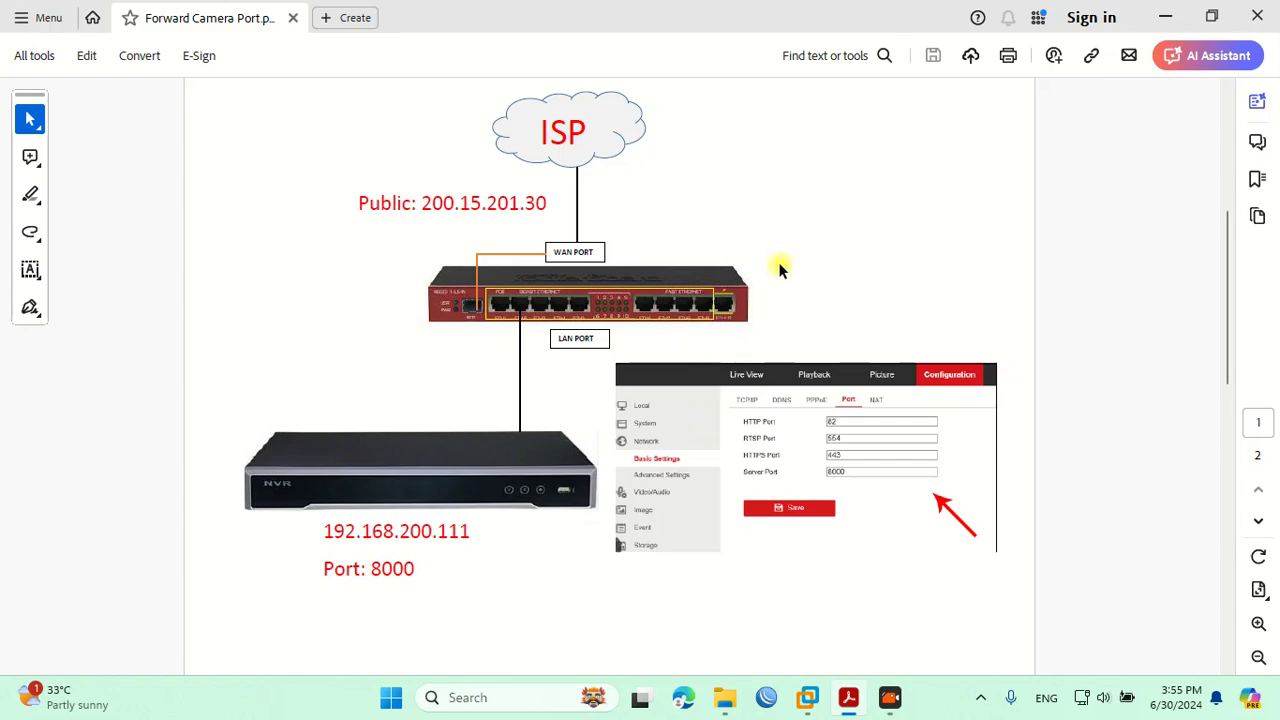
Switch to WinBox in the ClientPC virtual machine and start a new rule in the firewall's NAT table
mouse_move(812, 700)
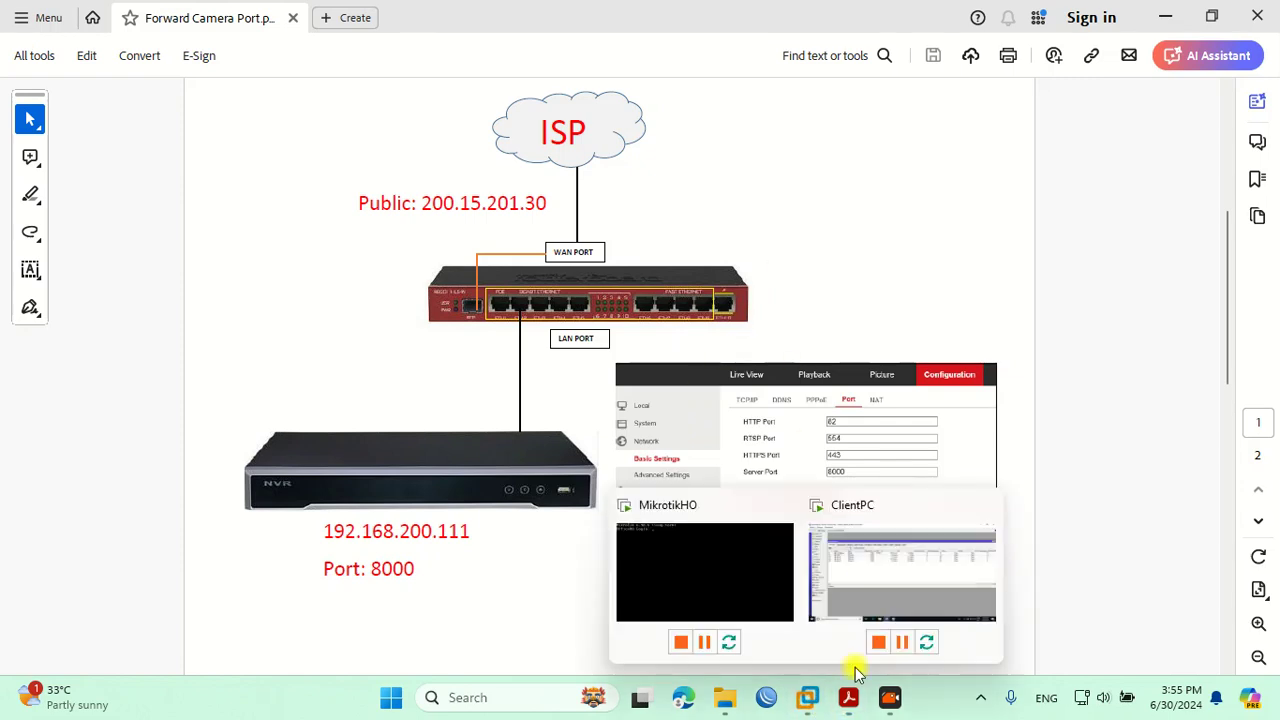
click(851, 650)
mouse_move(772, 12)
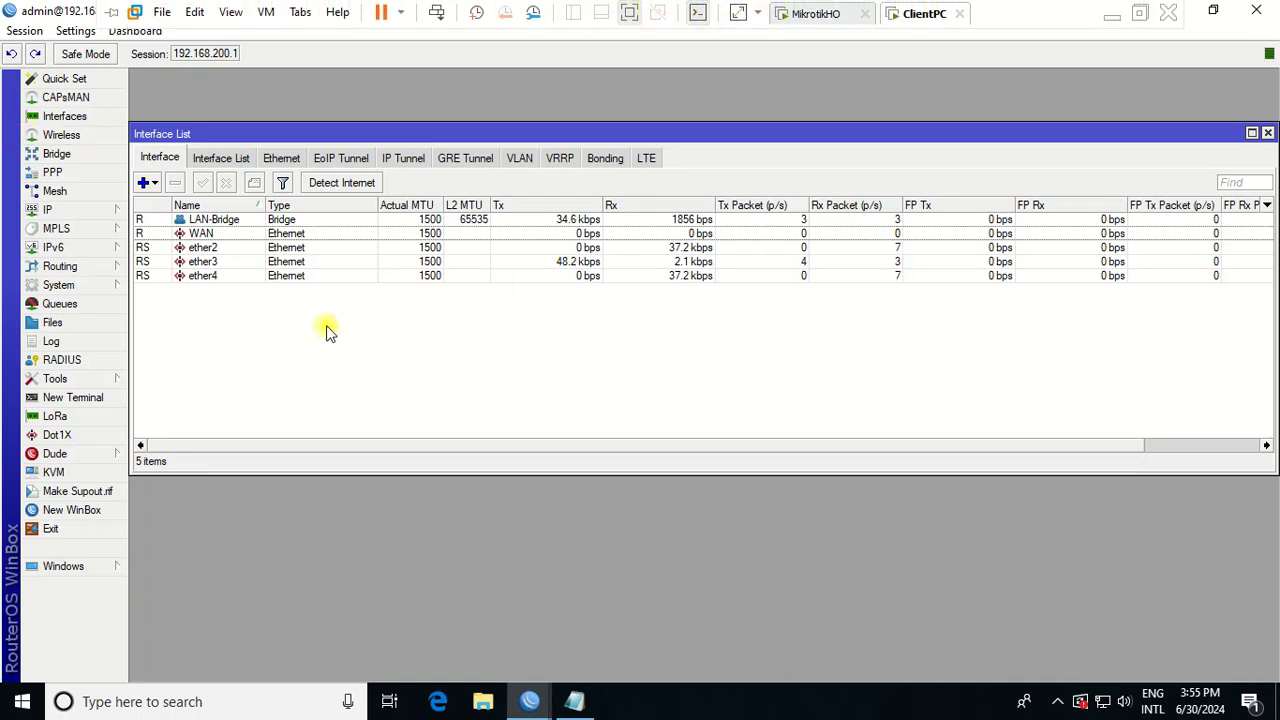
click(79, 213)
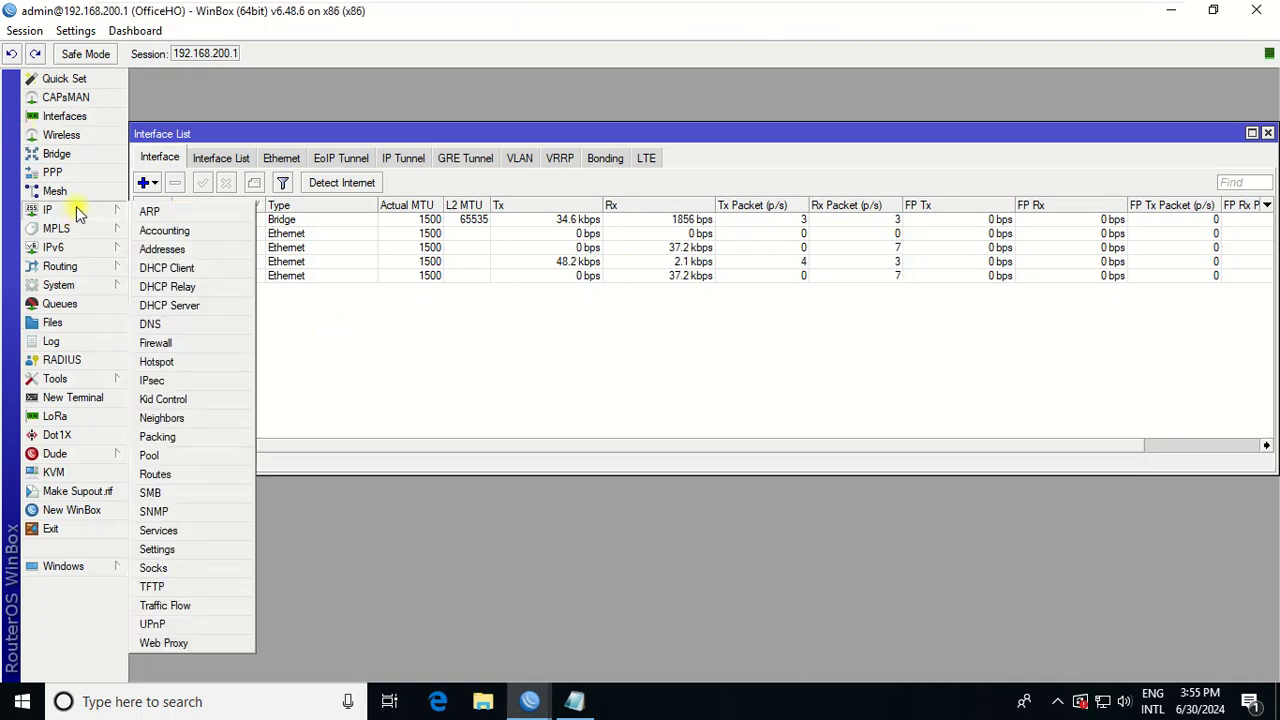
click(155, 343)
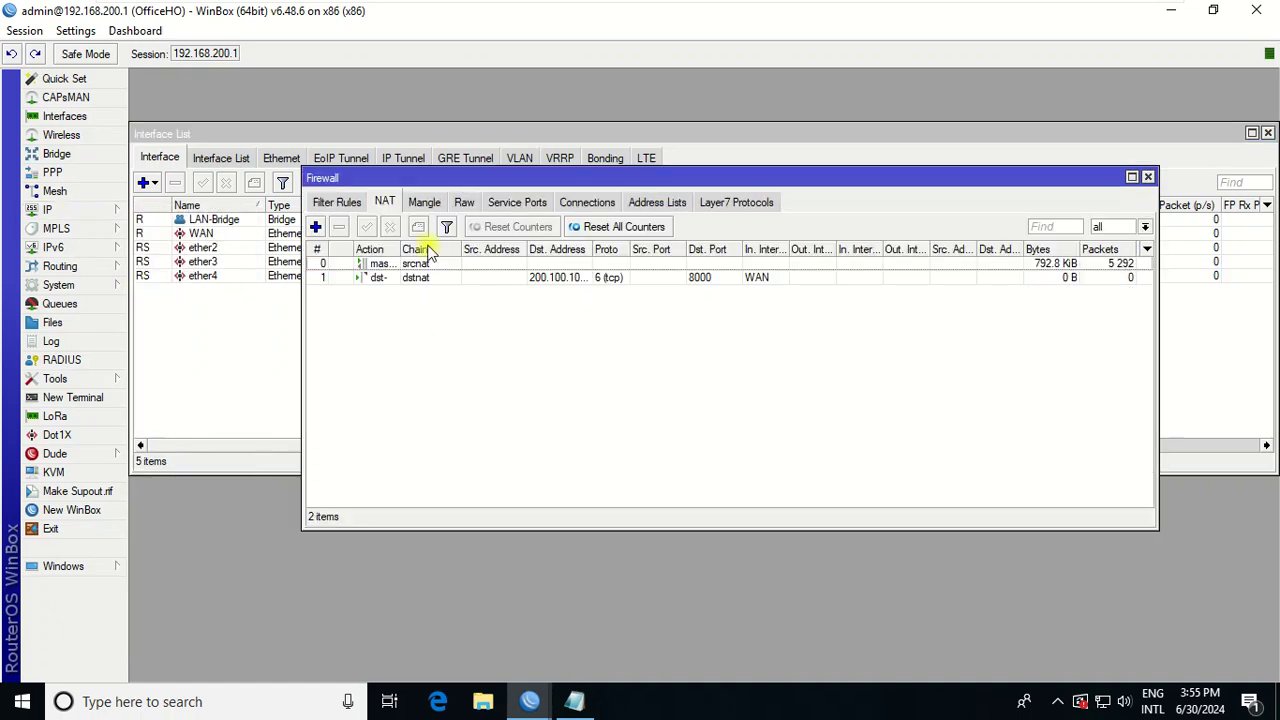
click(340, 204)
click(384, 203)
click(316, 228)
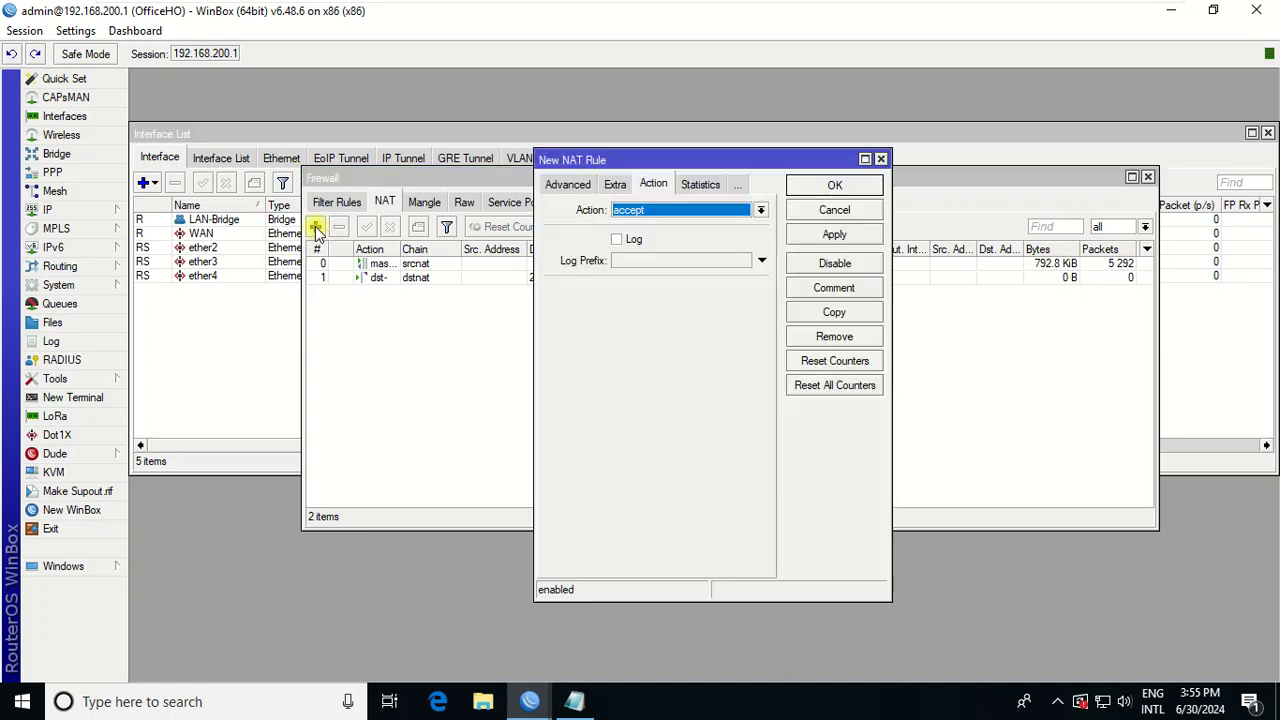
drag(665, 152, 628, 170)
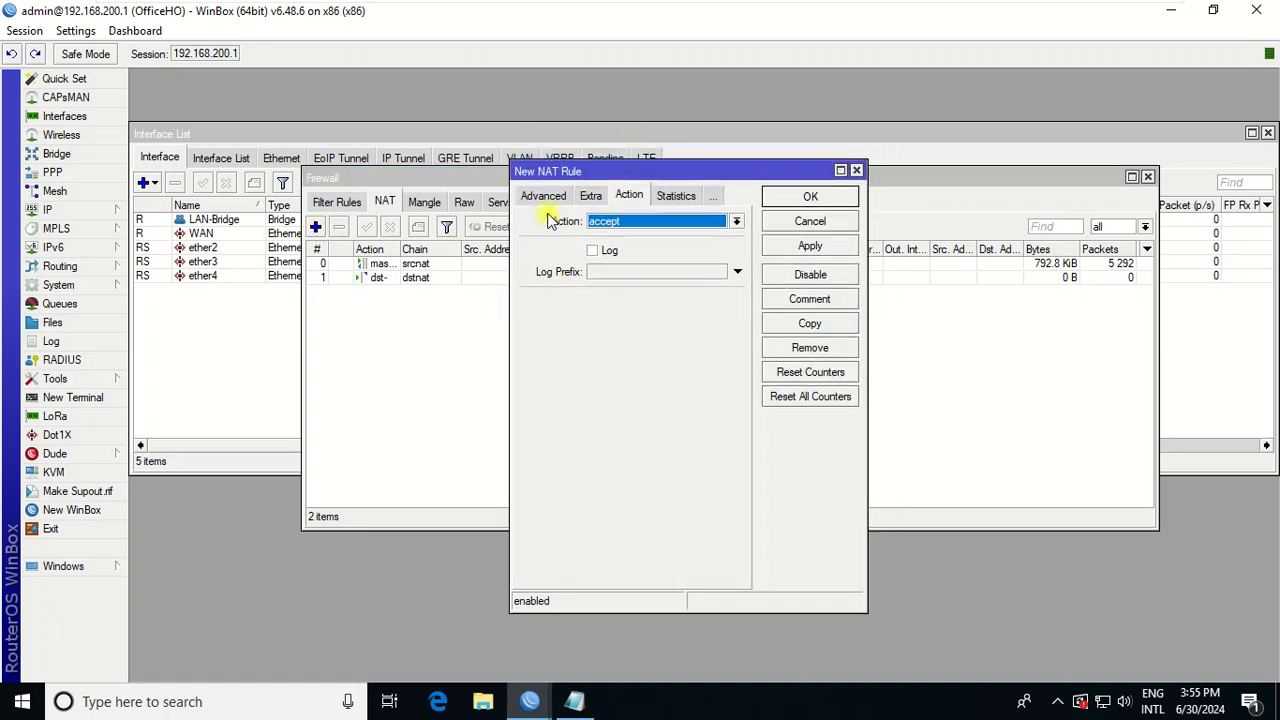
Set the new NAT rule's chain to dstnat
click(536, 194)
drag(725, 172, 643, 167)
click(519, 196)
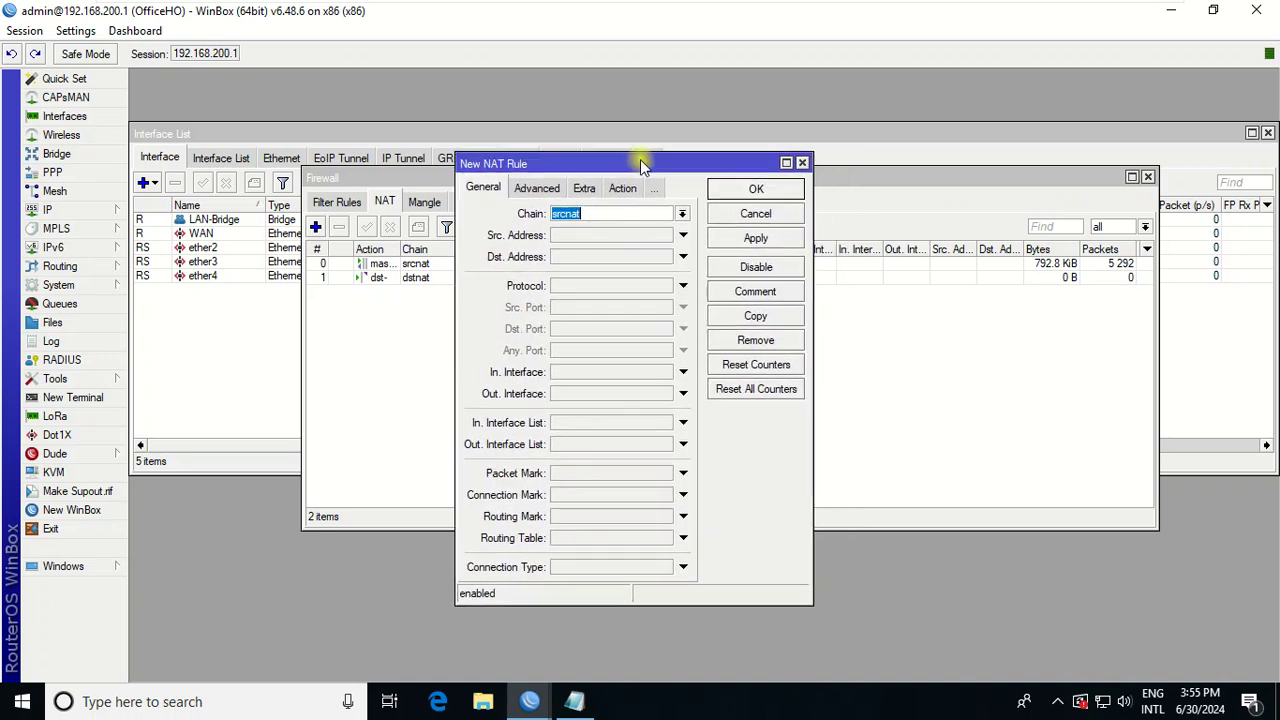
click(683, 214)
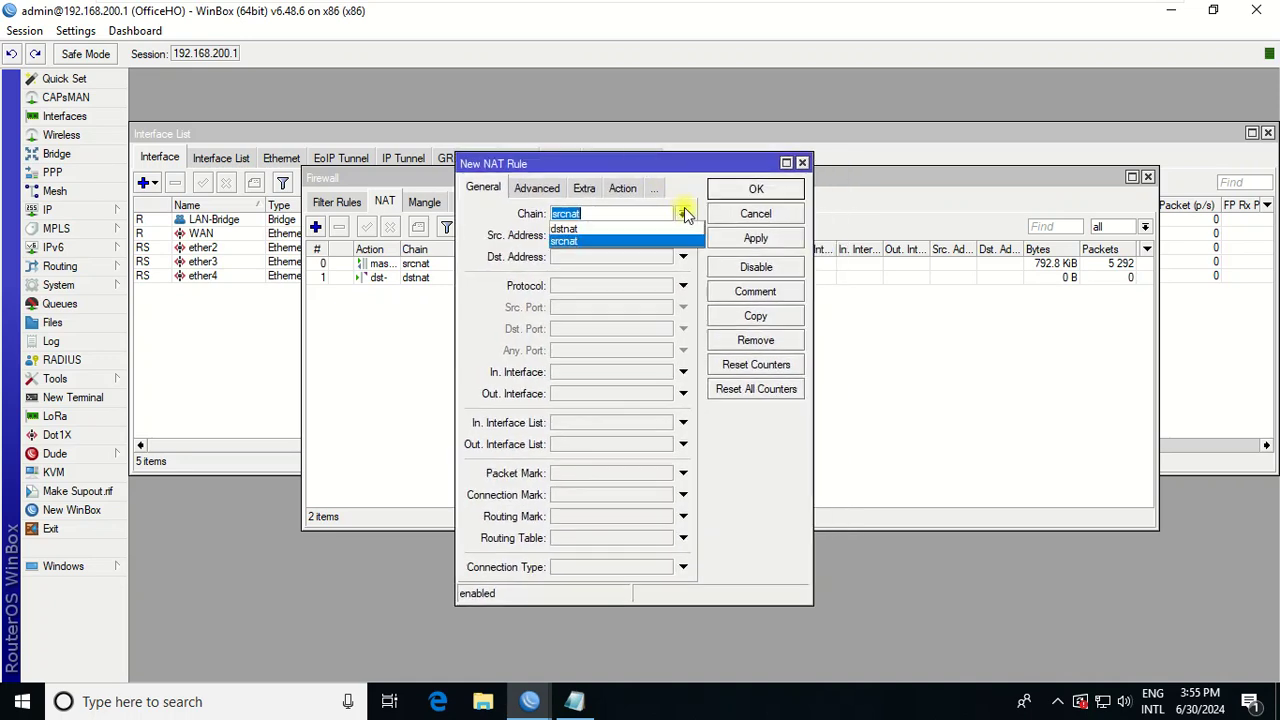
click(570, 229)
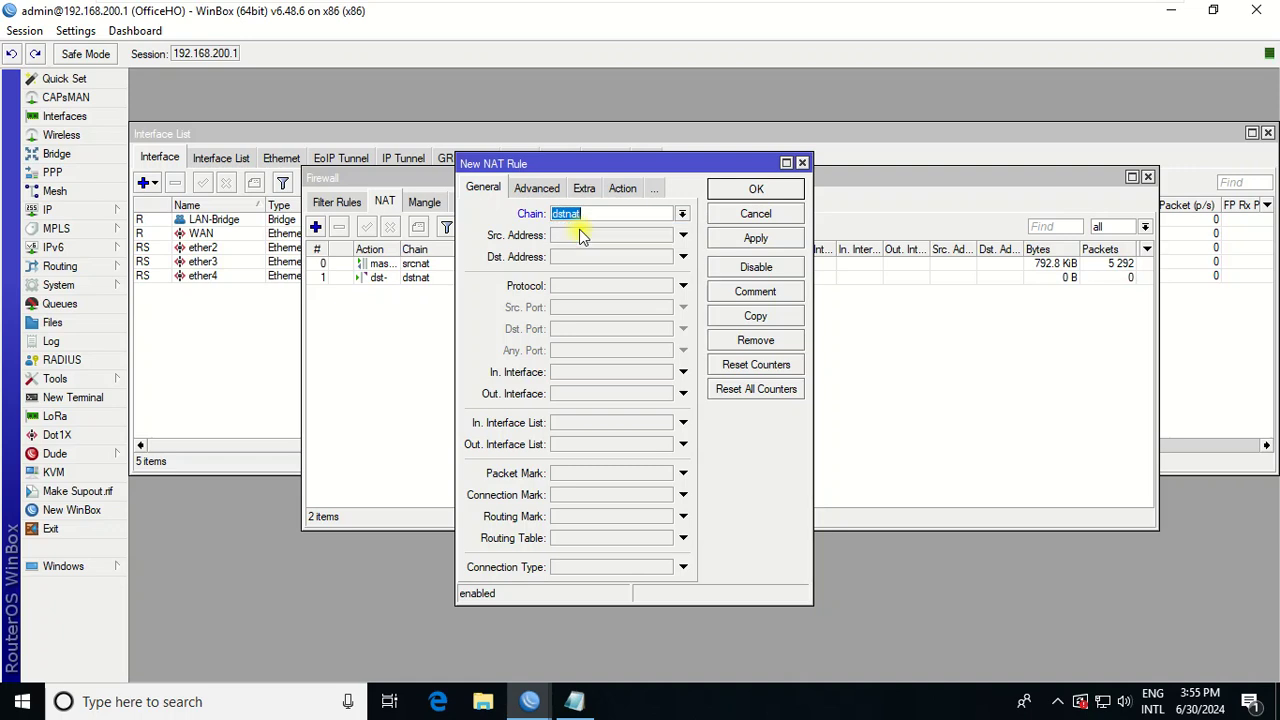
Set the rule's destination address to the router's public IP, 200.15.201.30, checking it against the network diagram
click(589, 257)
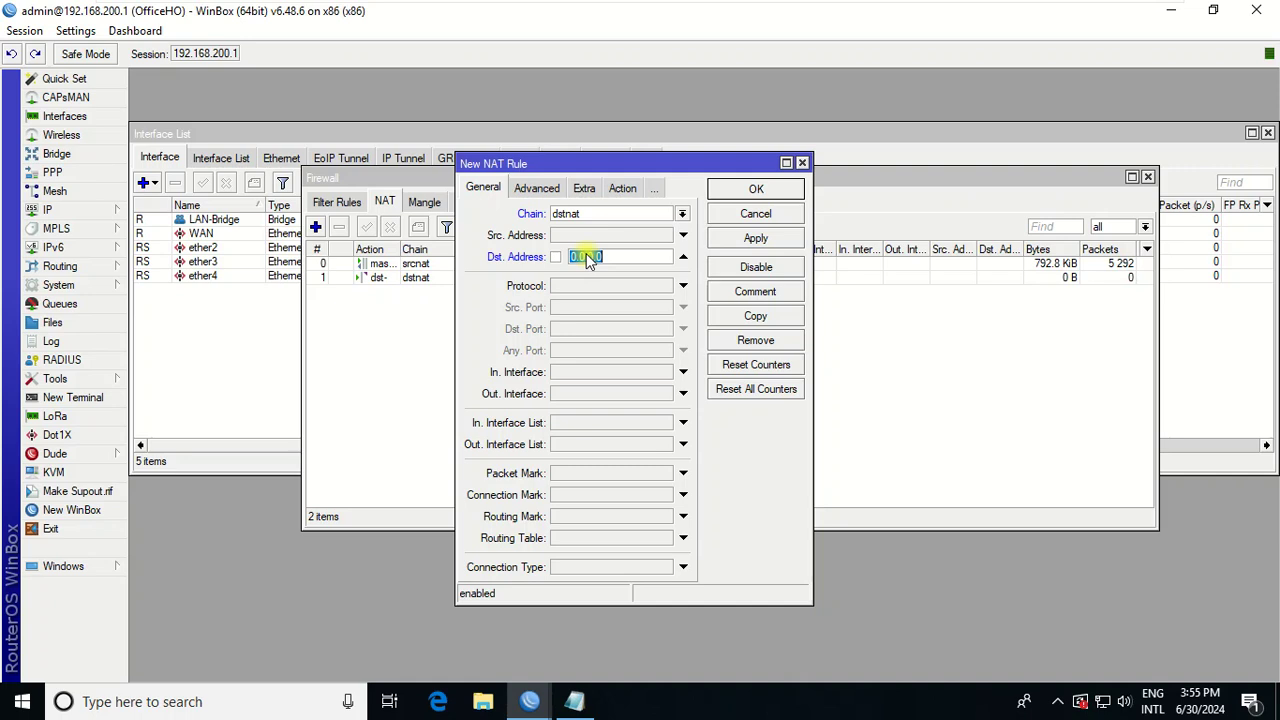
text(200.)
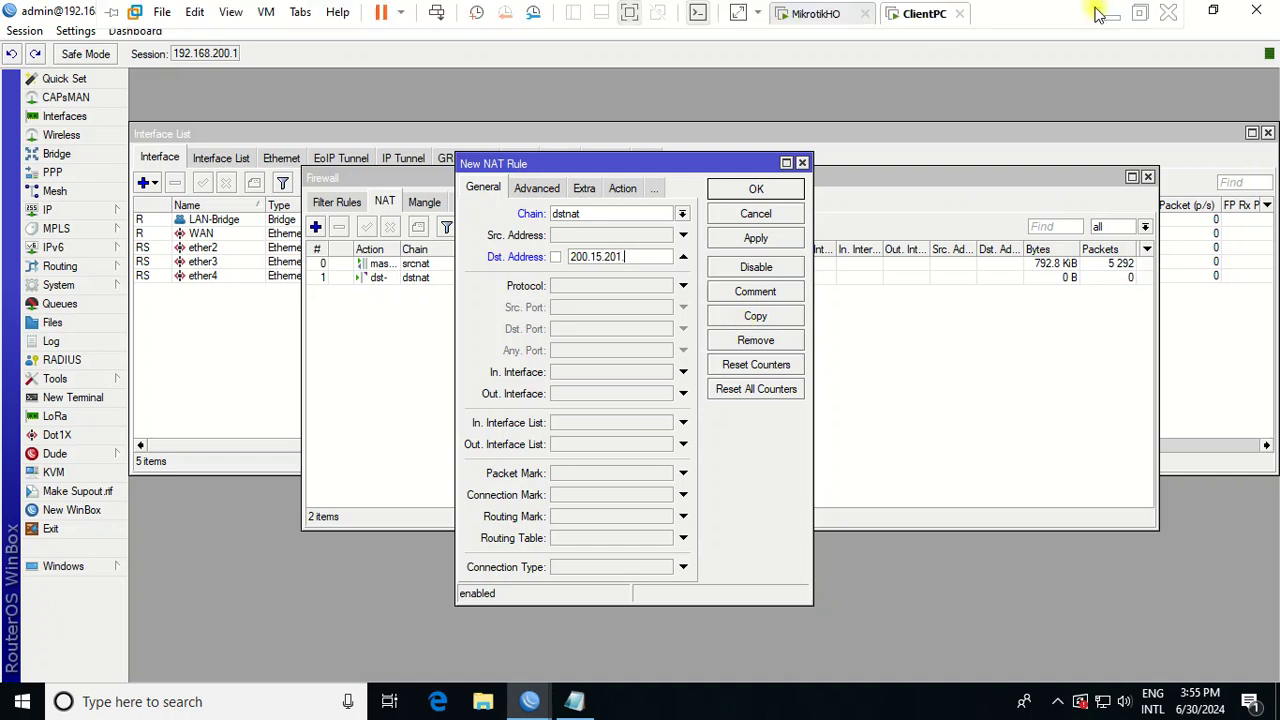
click(1107, 14)
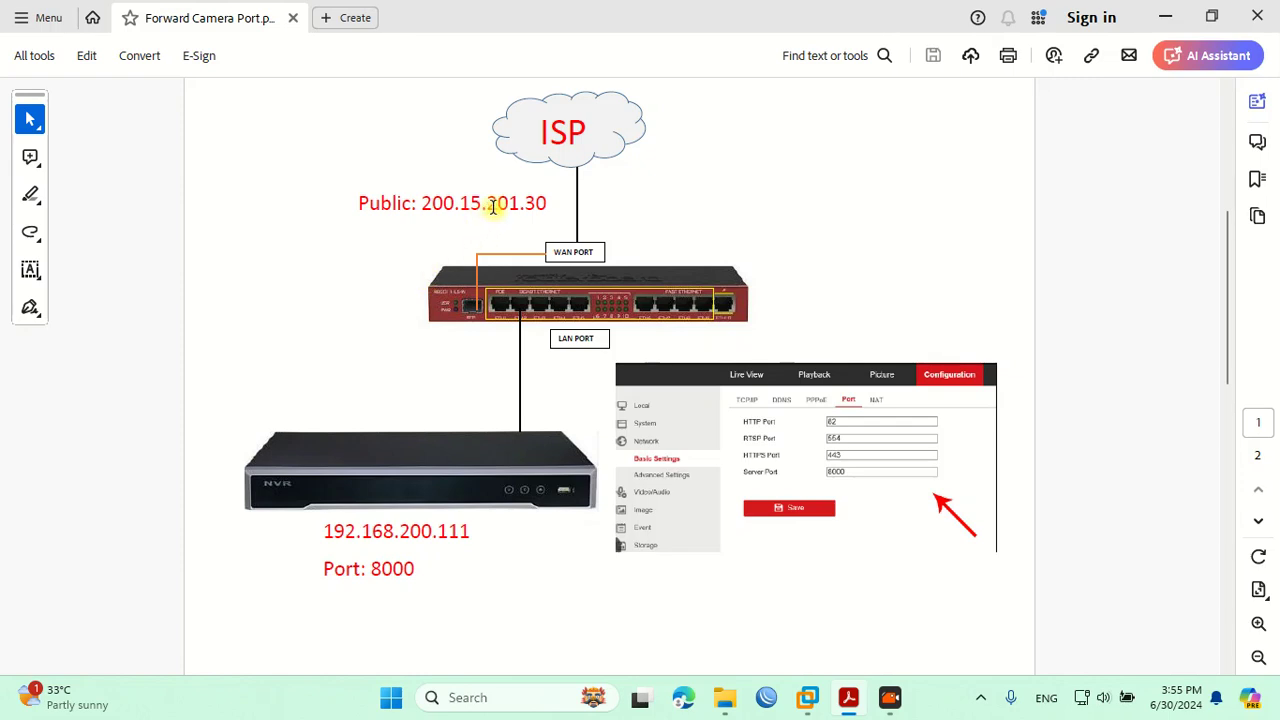
mouse_move(806, 697)
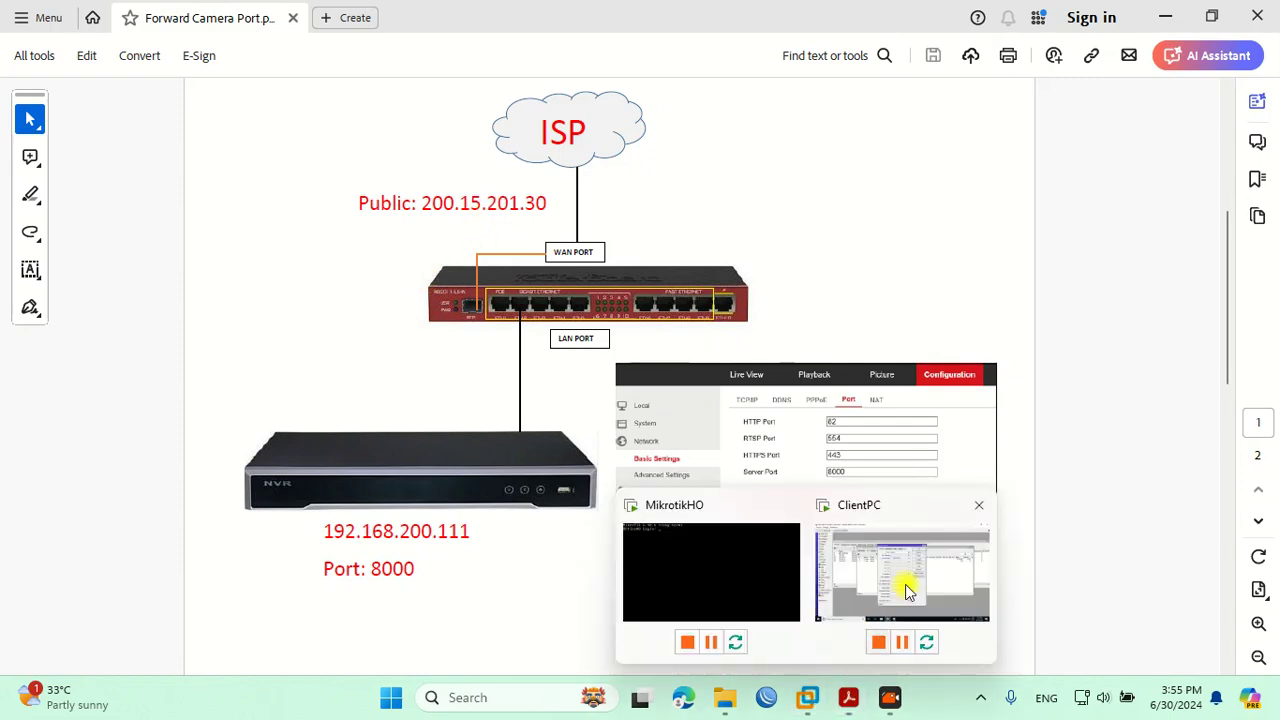
click(908, 590)
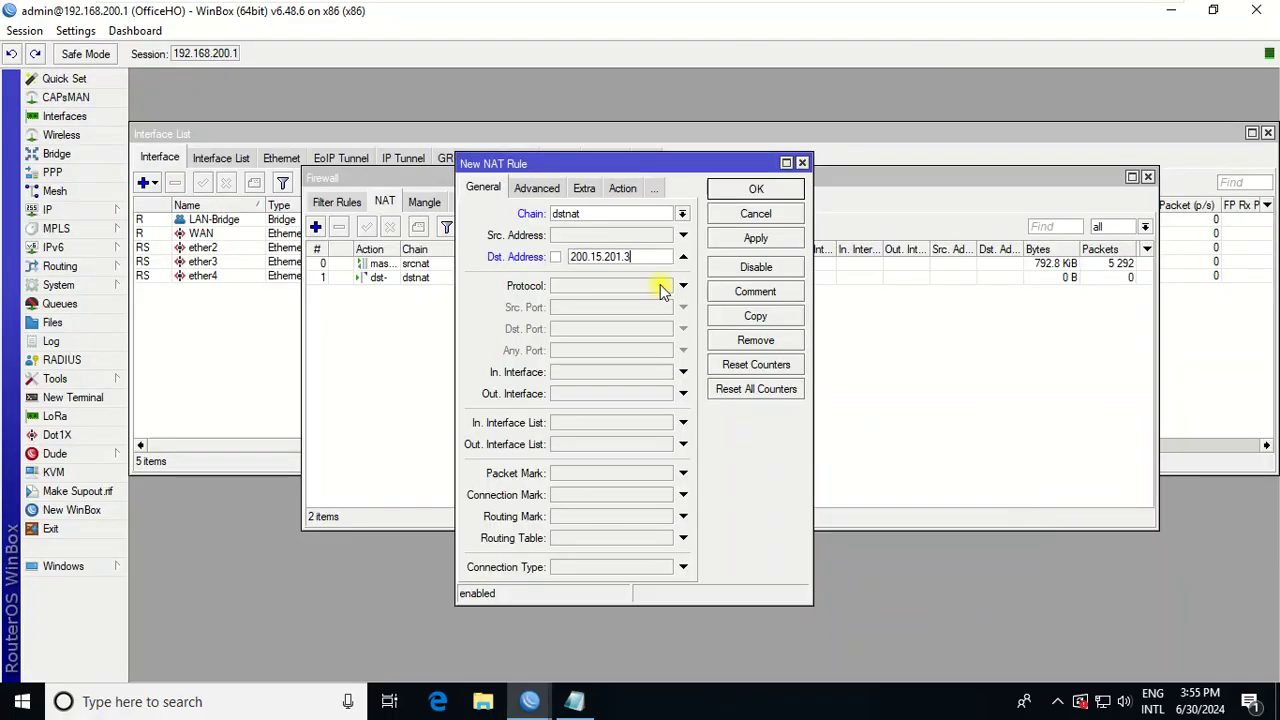
text(0)
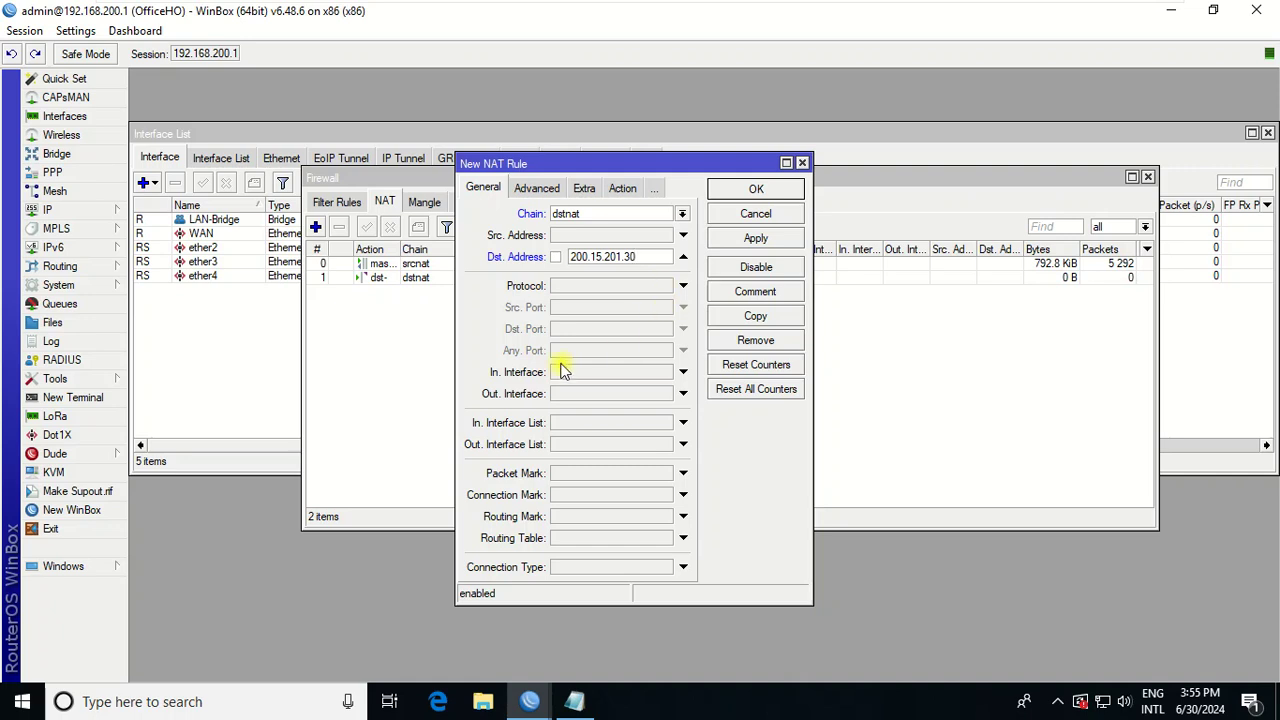
Match TCP traffic to destination port 8000 arriving on the WAN interface
click(628, 289)
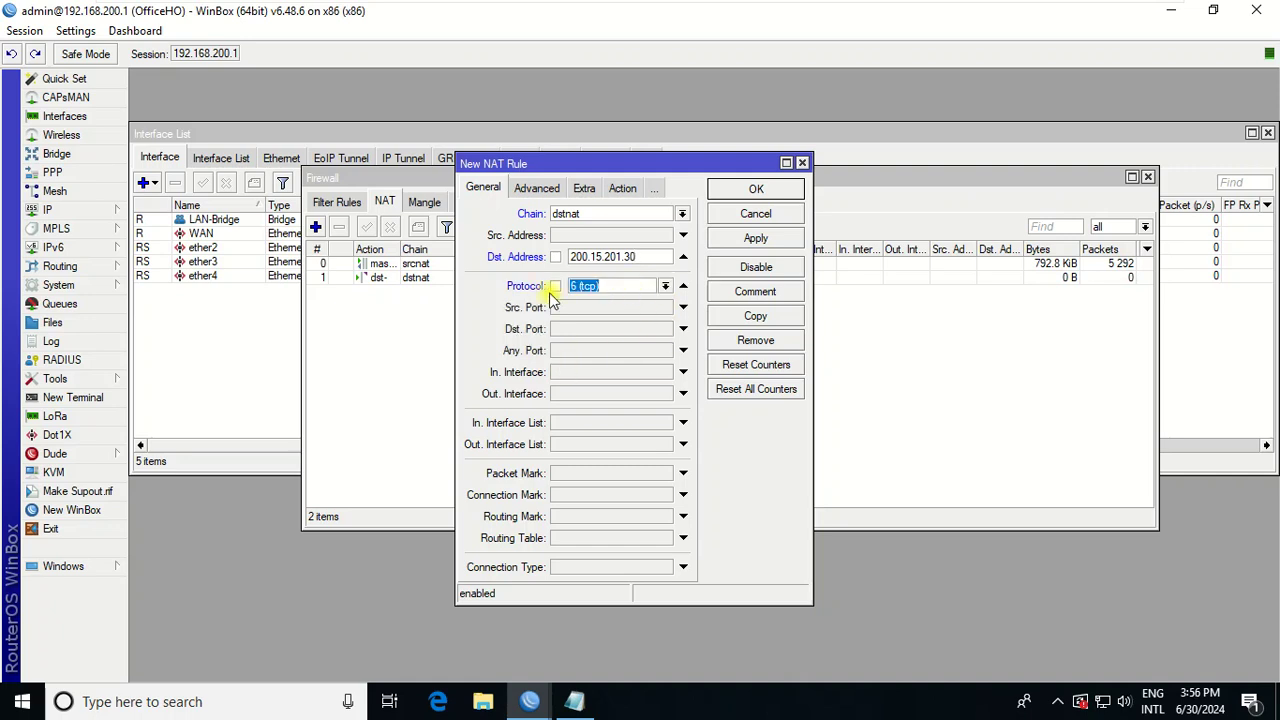
click(590, 332)
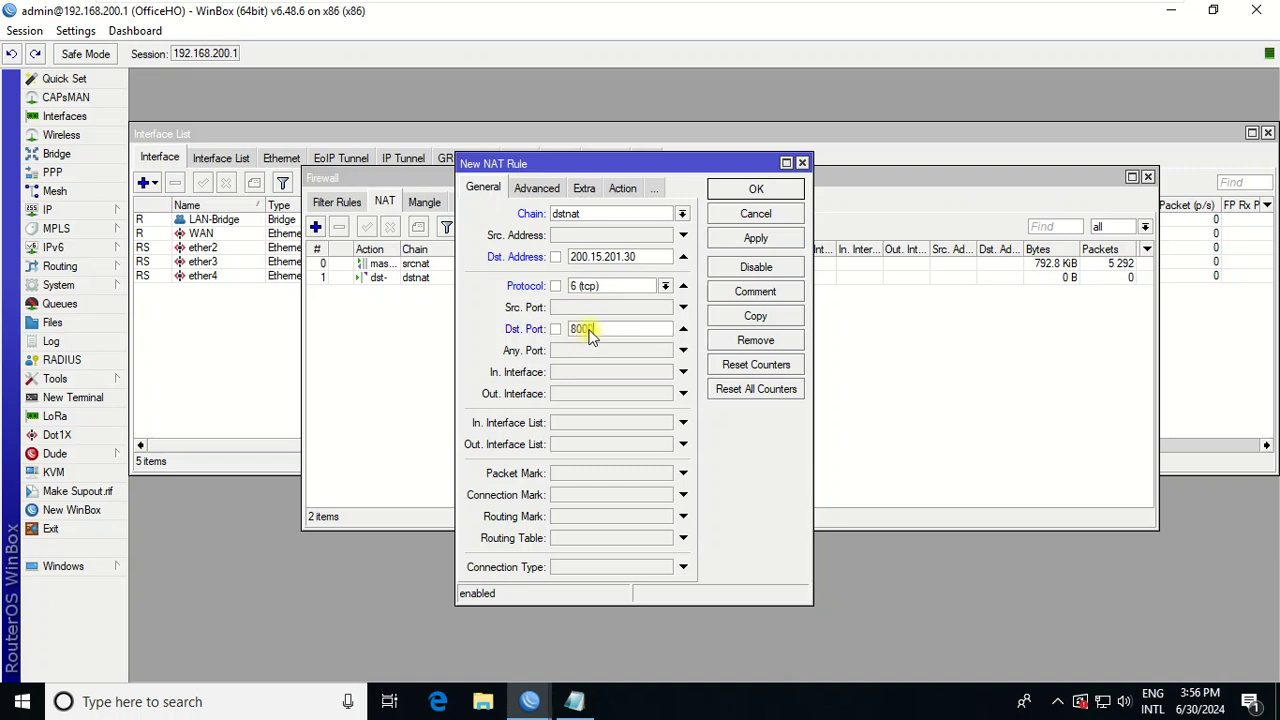
text(8000)
click(615, 371)
click(666, 373)
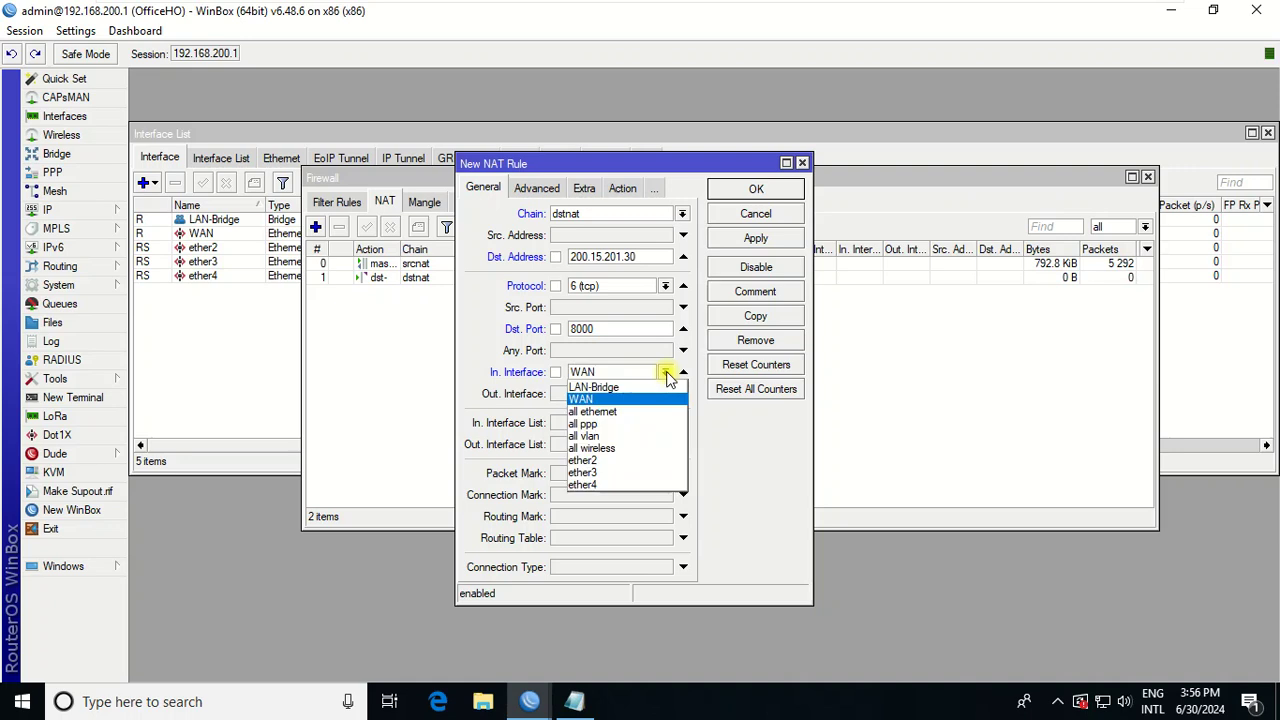
click(586, 401)
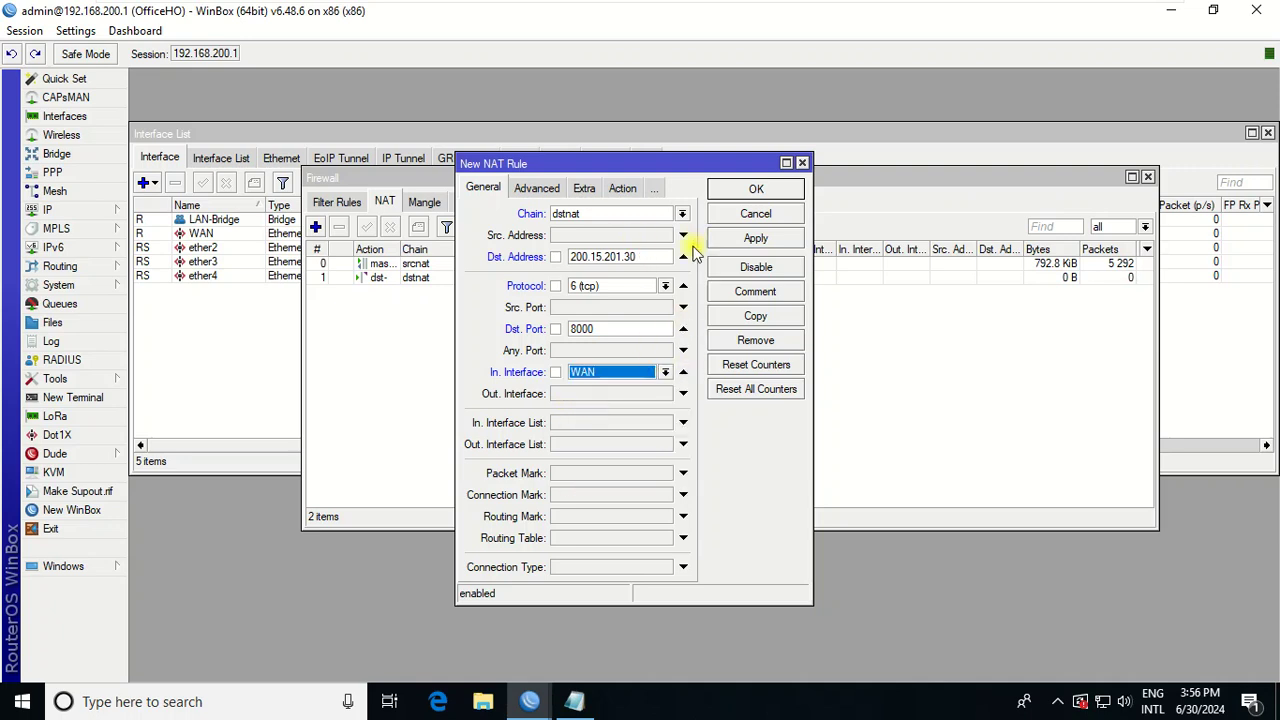
Set the NAT rule's action to dst-nat
click(621, 189)
click(536, 189)
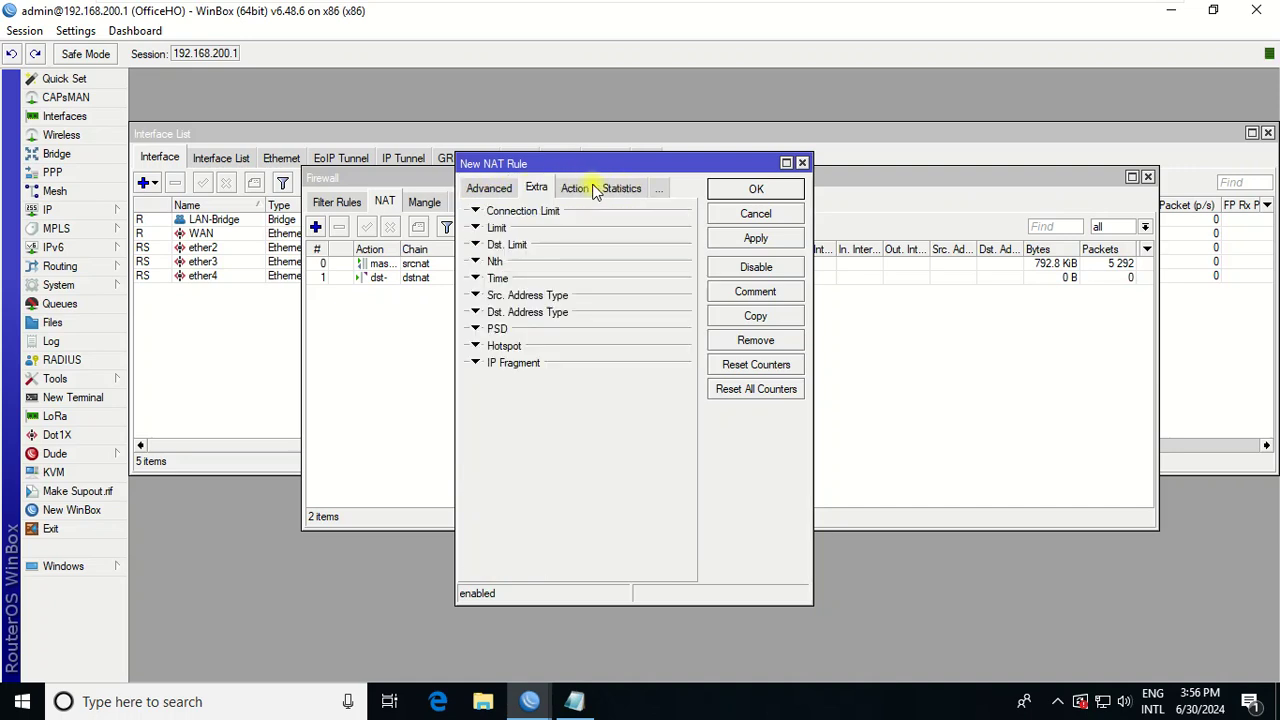
click(621, 188)
click(575, 188)
click(605, 214)
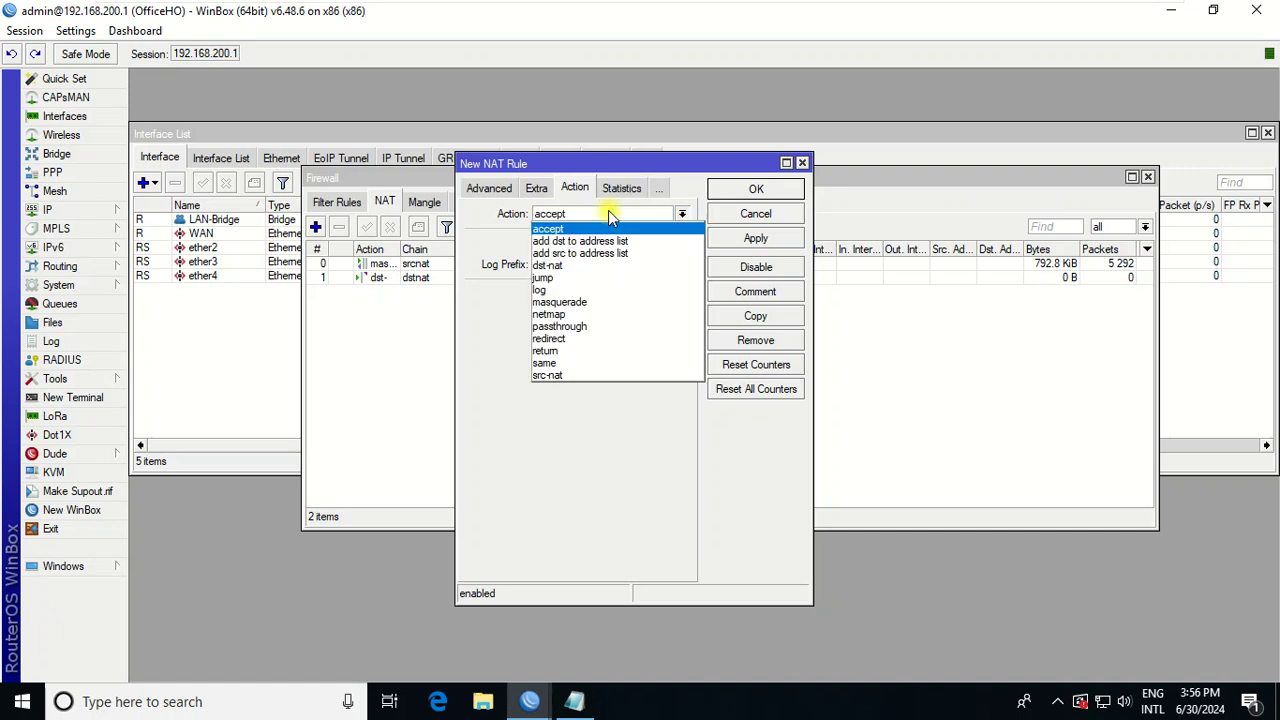
click(565, 268)
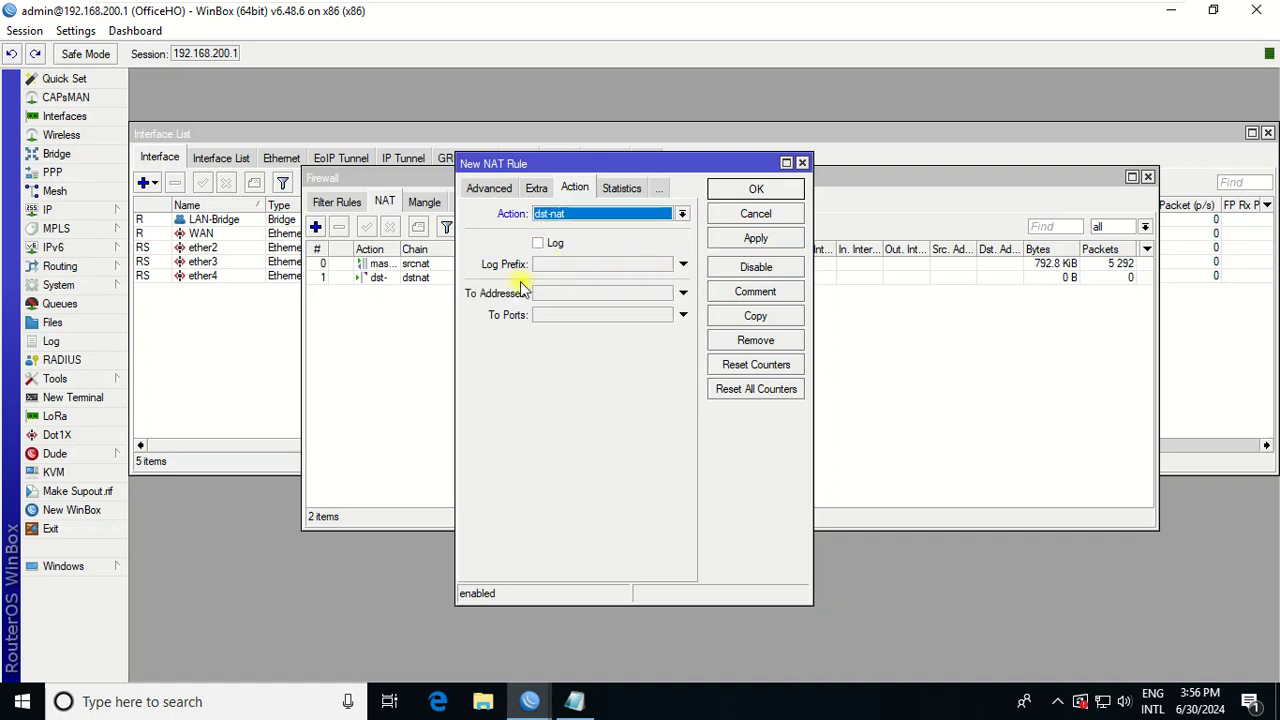
Set the rule's To Addresses to the NVR's local IP, 192.168.200.111, checking it against the network diagram
click(589, 297)
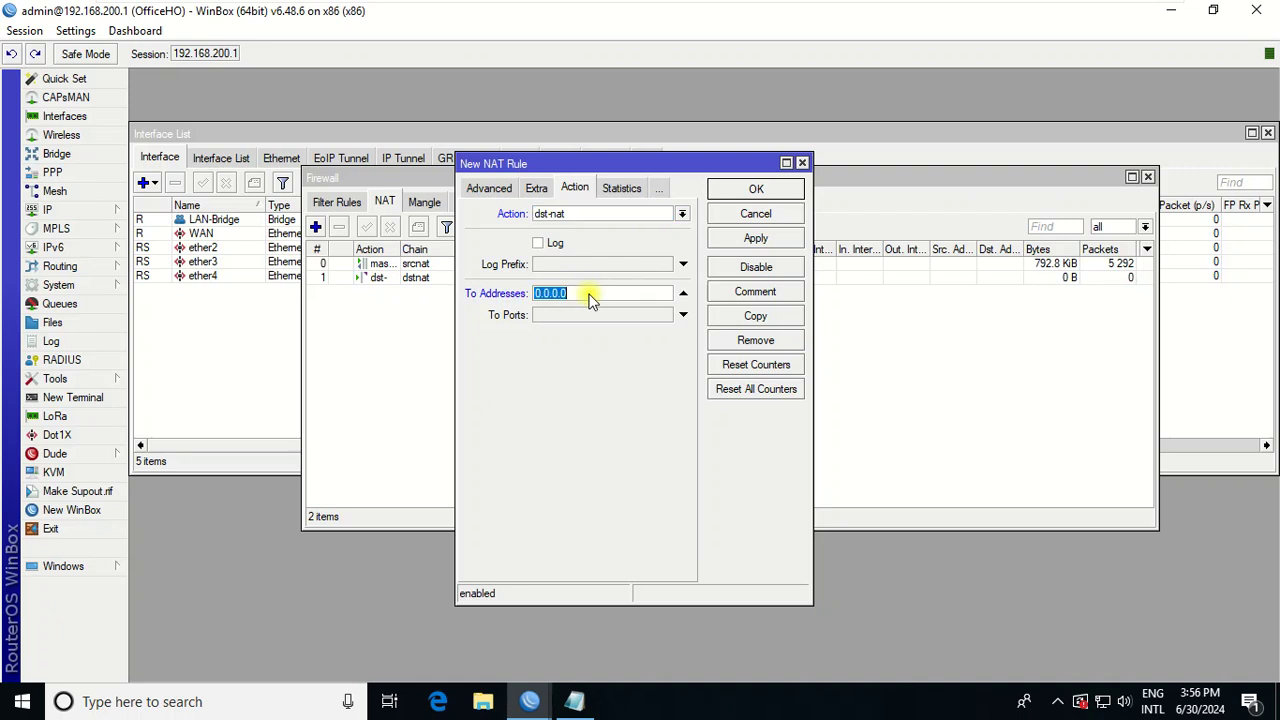
text(192.168.200.15)
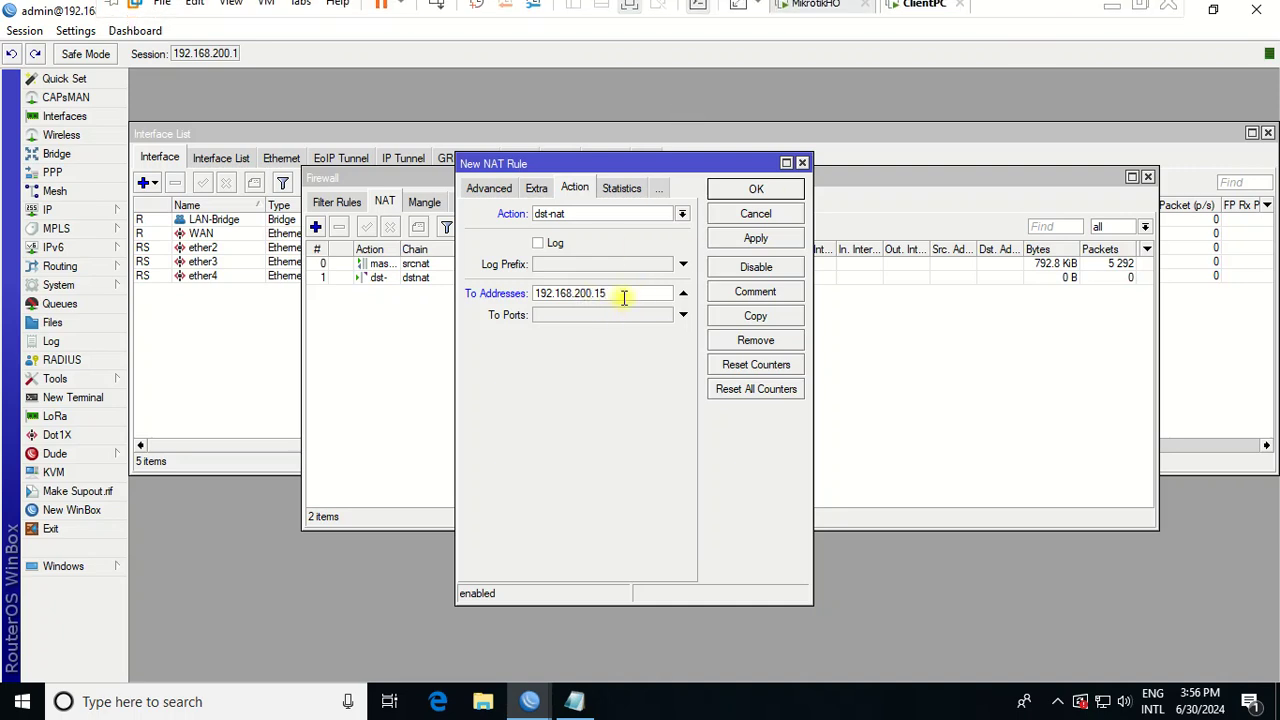
key(BackSpace)
key(BackSpace)
text(30)
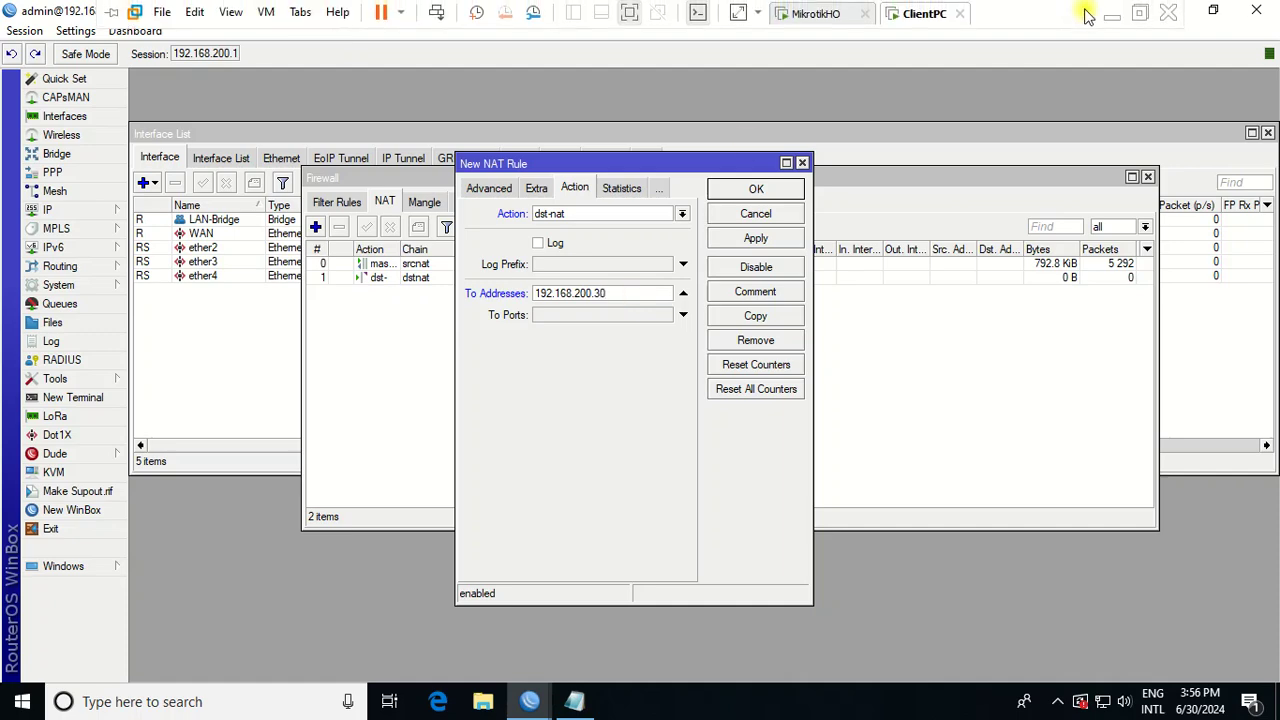
click(1088, 12)
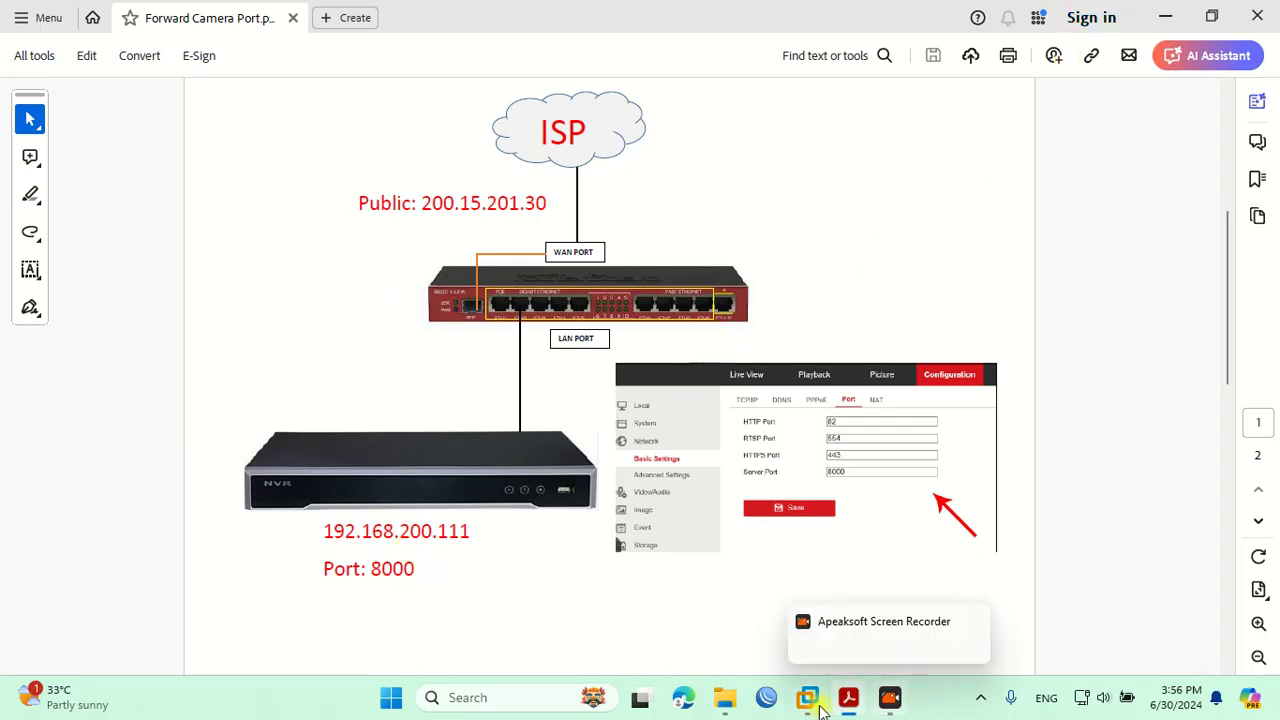
mouse_move(807, 697)
click(855, 618)
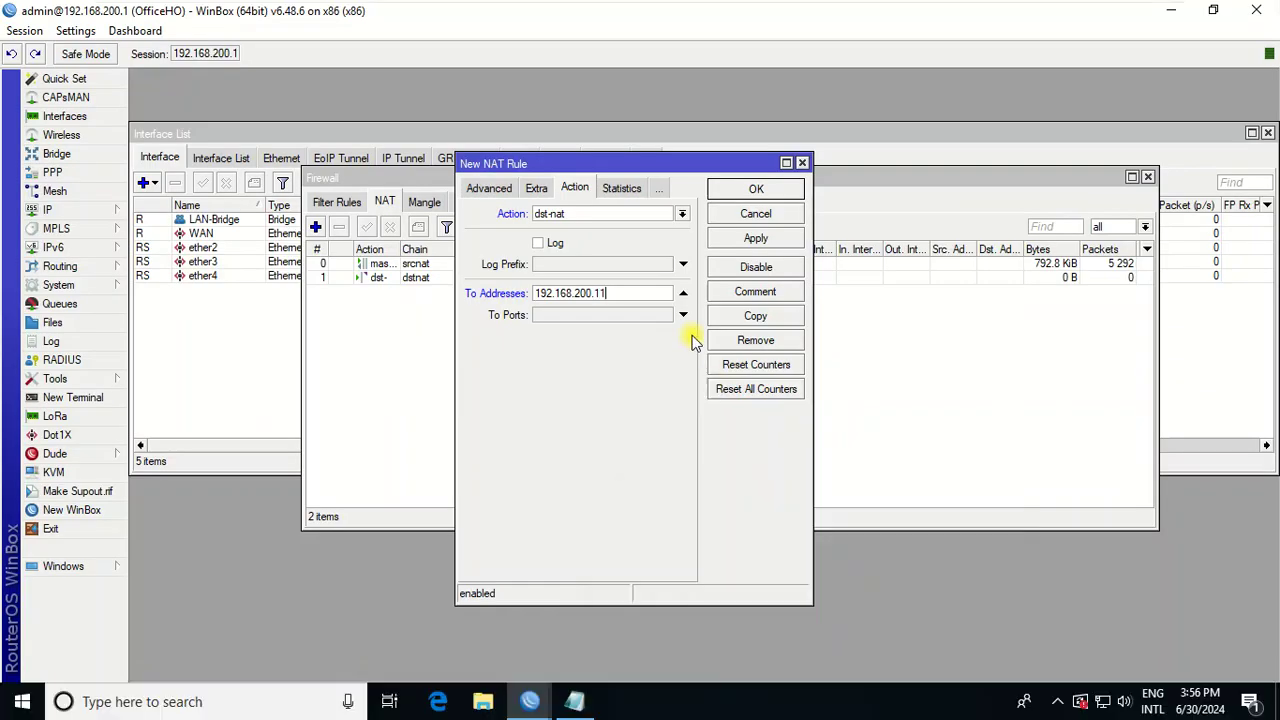
Set the rule's To Ports to 8000
click(615, 319)
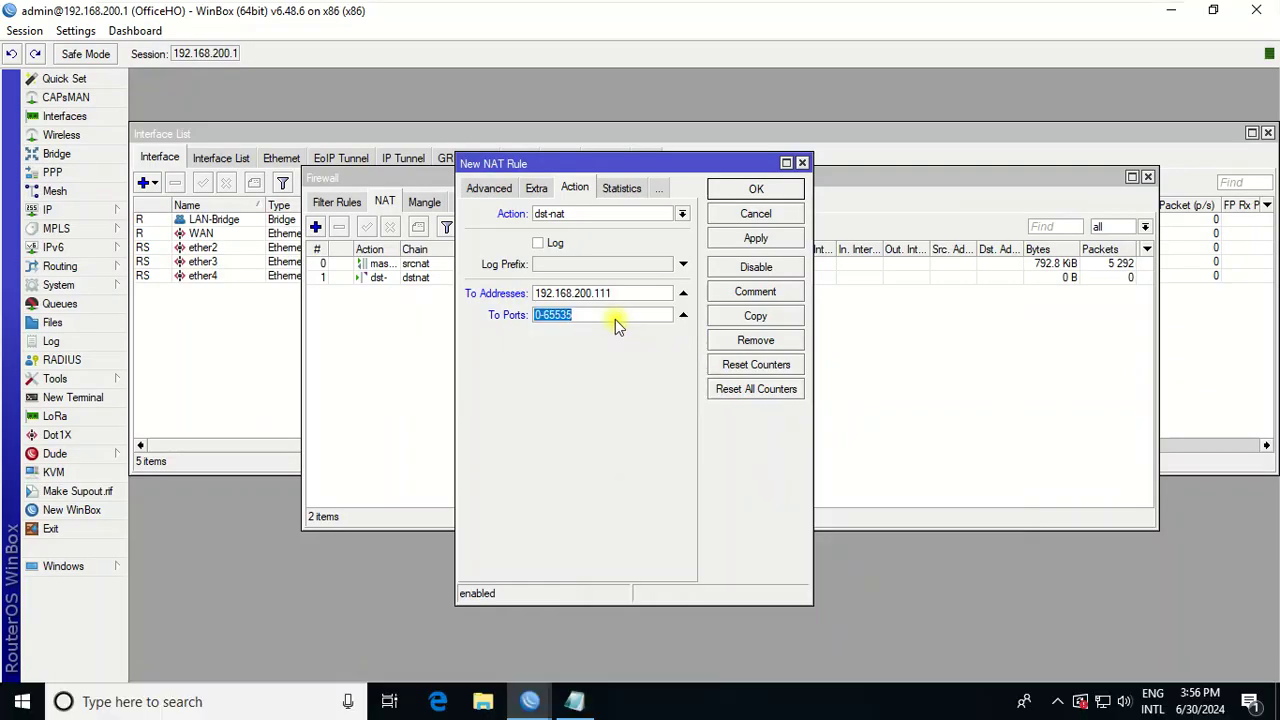
drag(586, 314, 468, 314)
click(586, 314)
drag(586, 314, 505, 317)
text(8000)
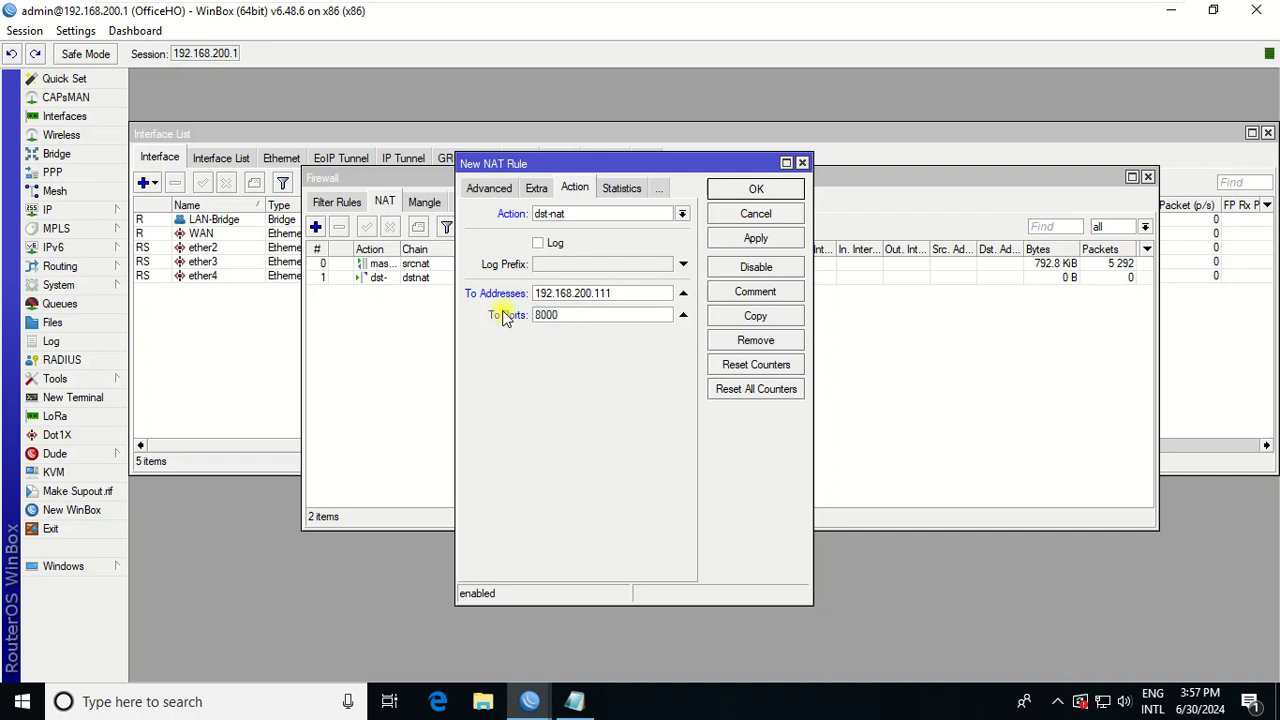
Try 8289 as the port that the NAT rule forwards to
drag(637, 316, 533, 316)
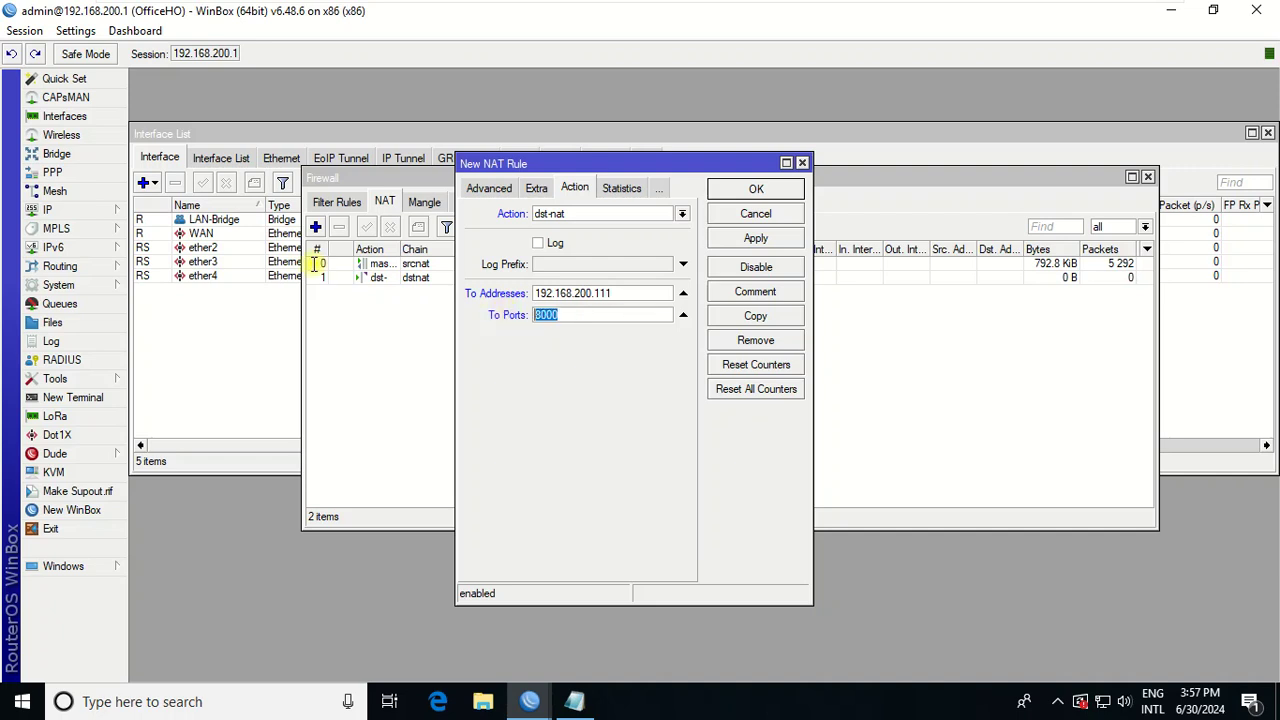
double_click(560, 316)
text(8289)
Enter 8000 again as the forwarded port and apply the NAT rule
drag(677, 317, 462, 318)
text(8000)
click(756, 239)
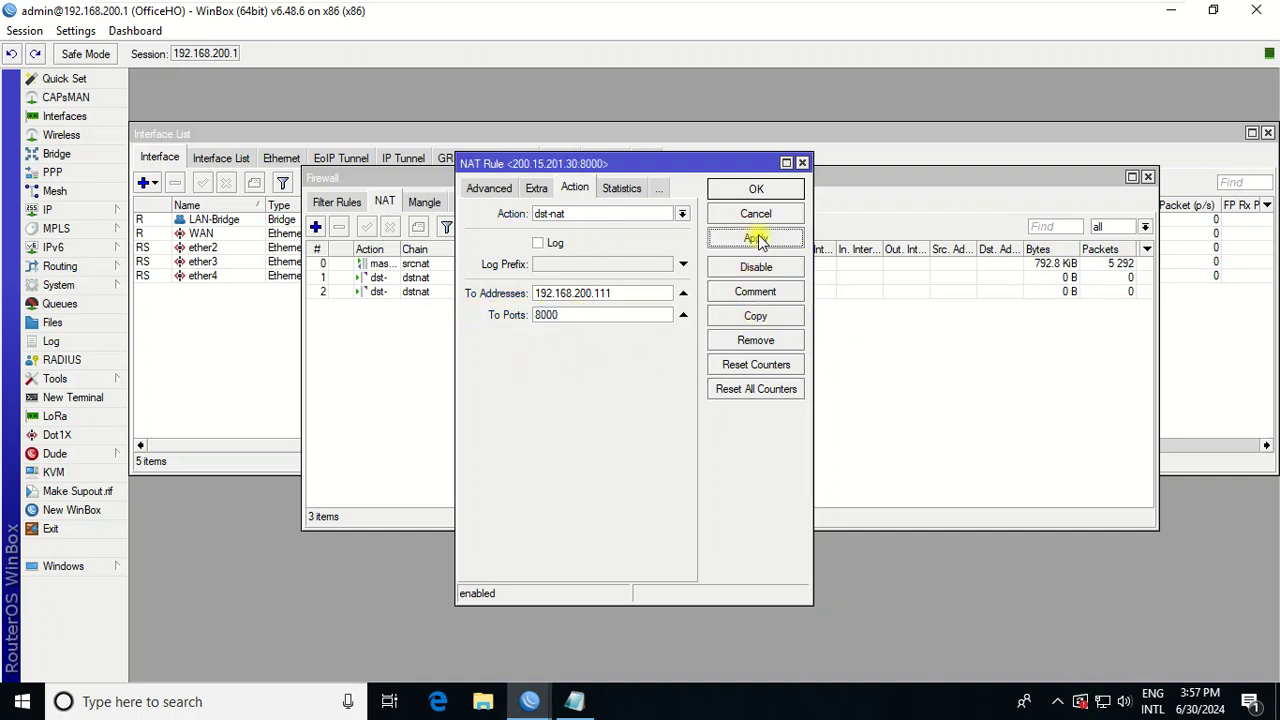
Add the comment "Head Office CCTV" to the port 8000 NAT rule
click(778, 293)
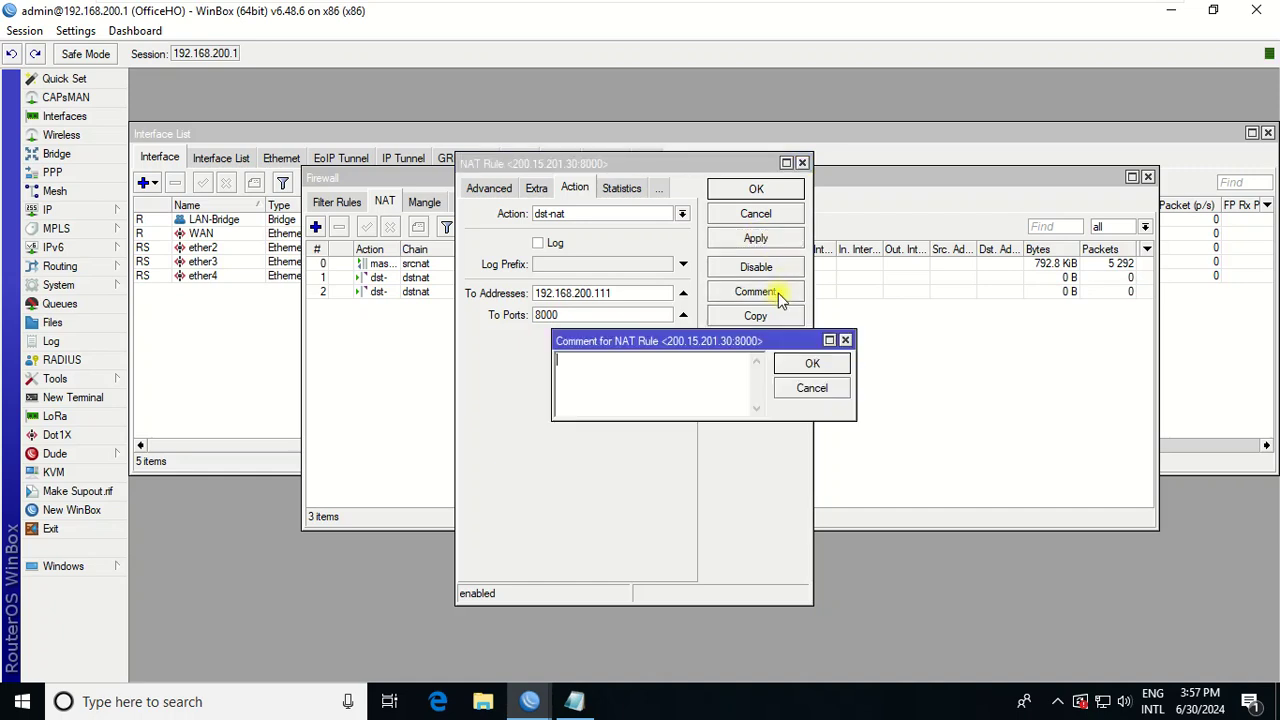
text(HO)
key(BackSpace)
key(BackSpace)
key(BackSpace)
key(BackSpace)
text(CCTV)
click(815, 364)
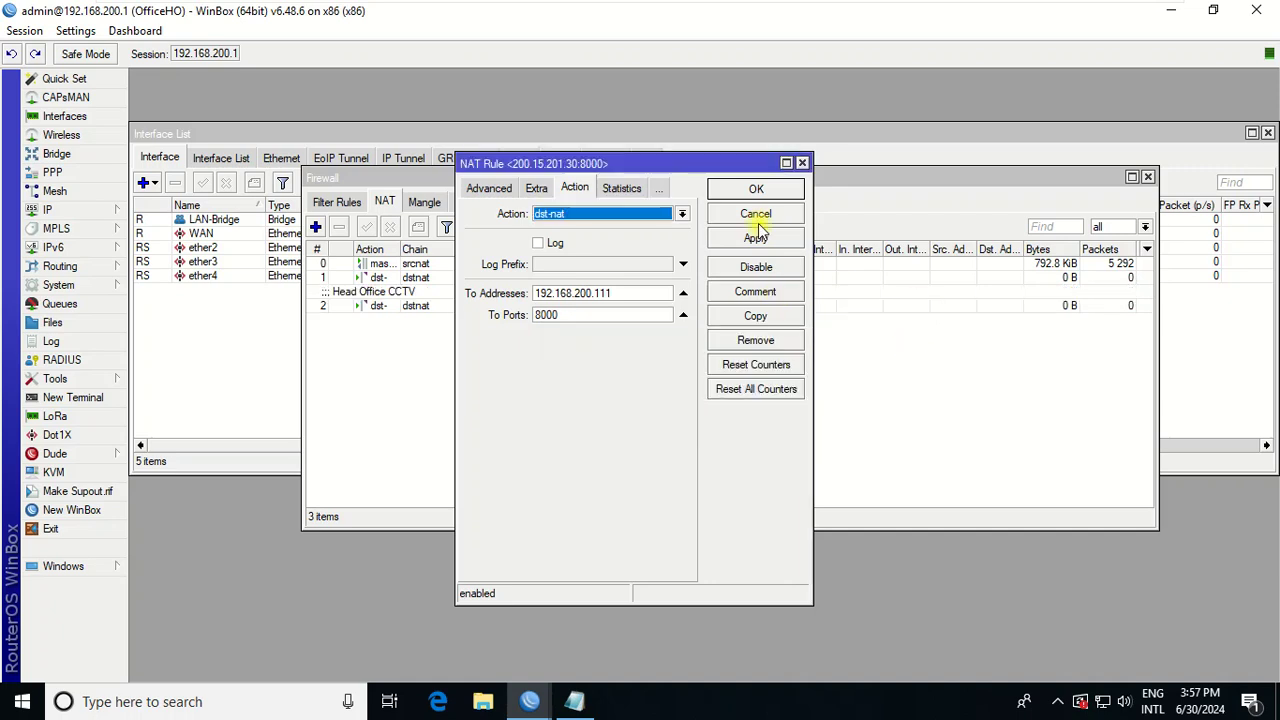
Apply and close the NAT rule, then select the Head Office CCTV entry in the NAT list
click(757, 237)
click(757, 192)
click(412, 310)
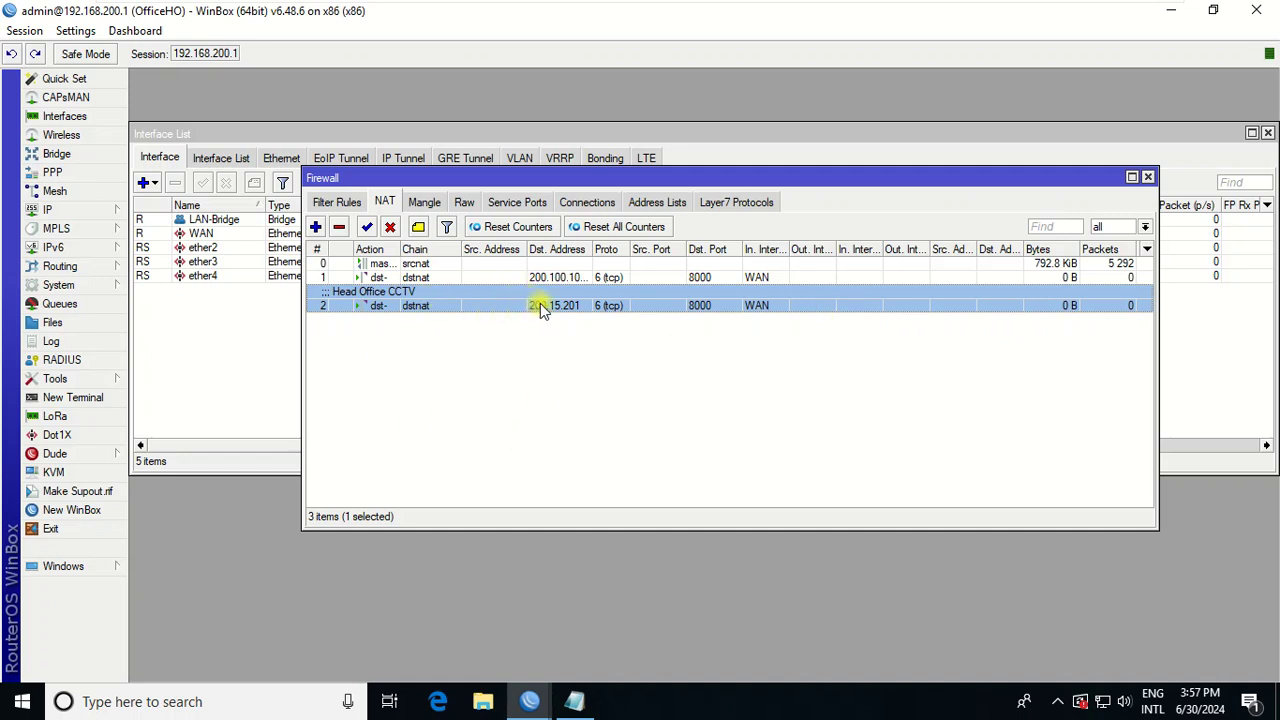
Switch to the Forward Camera Port PDF in Acrobat and examine the IVMS 4500 or HIK Connect heading on page 2
mouse_move(1126, 6)
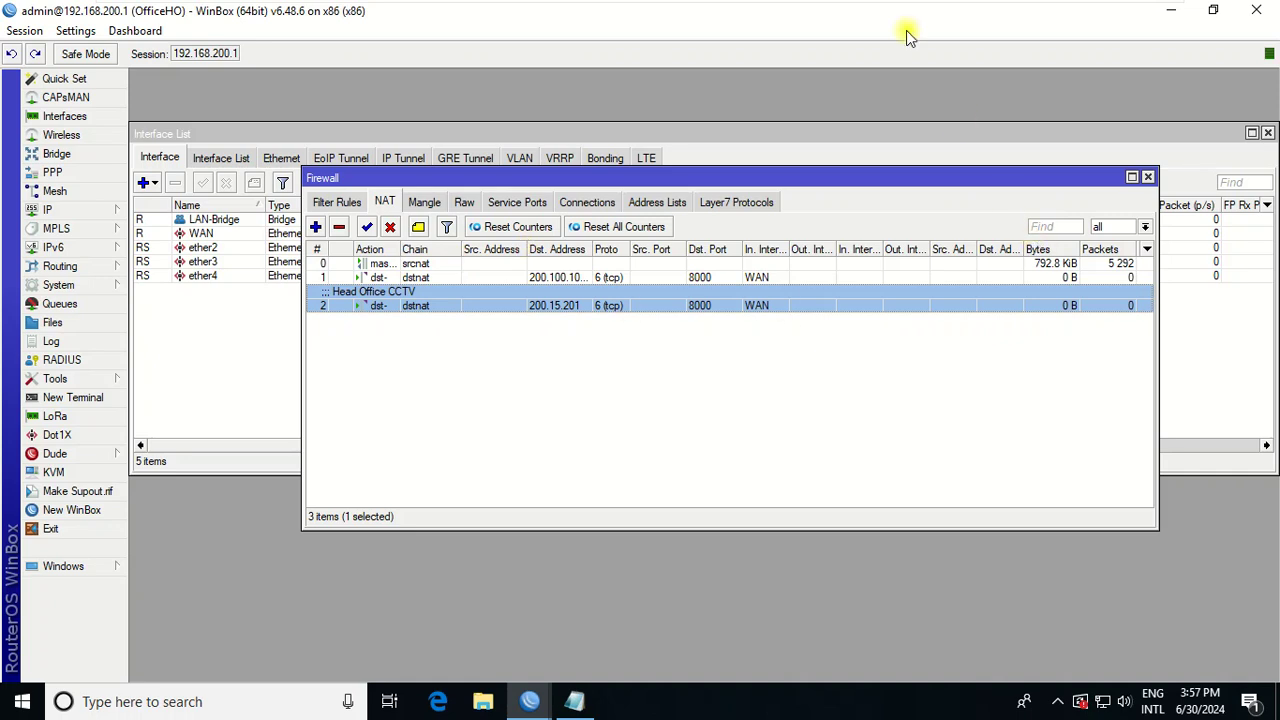
mouse_move(1114, 40)
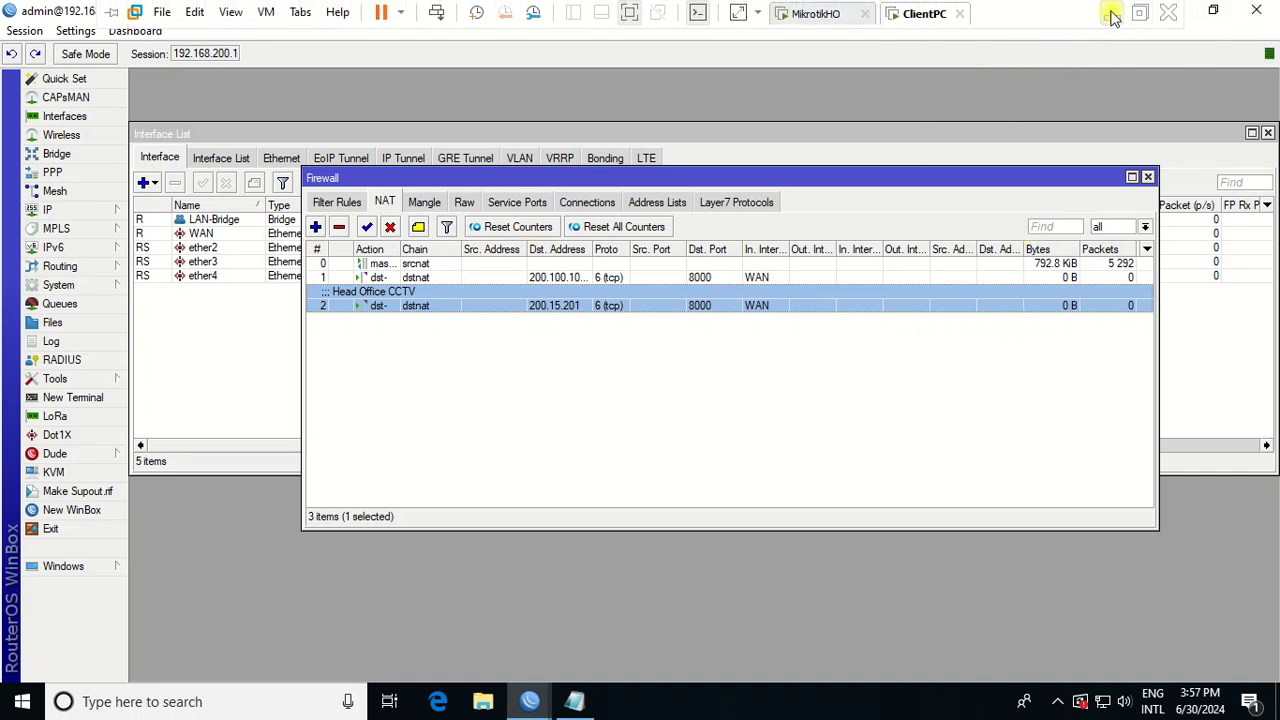
click(1112, 15)
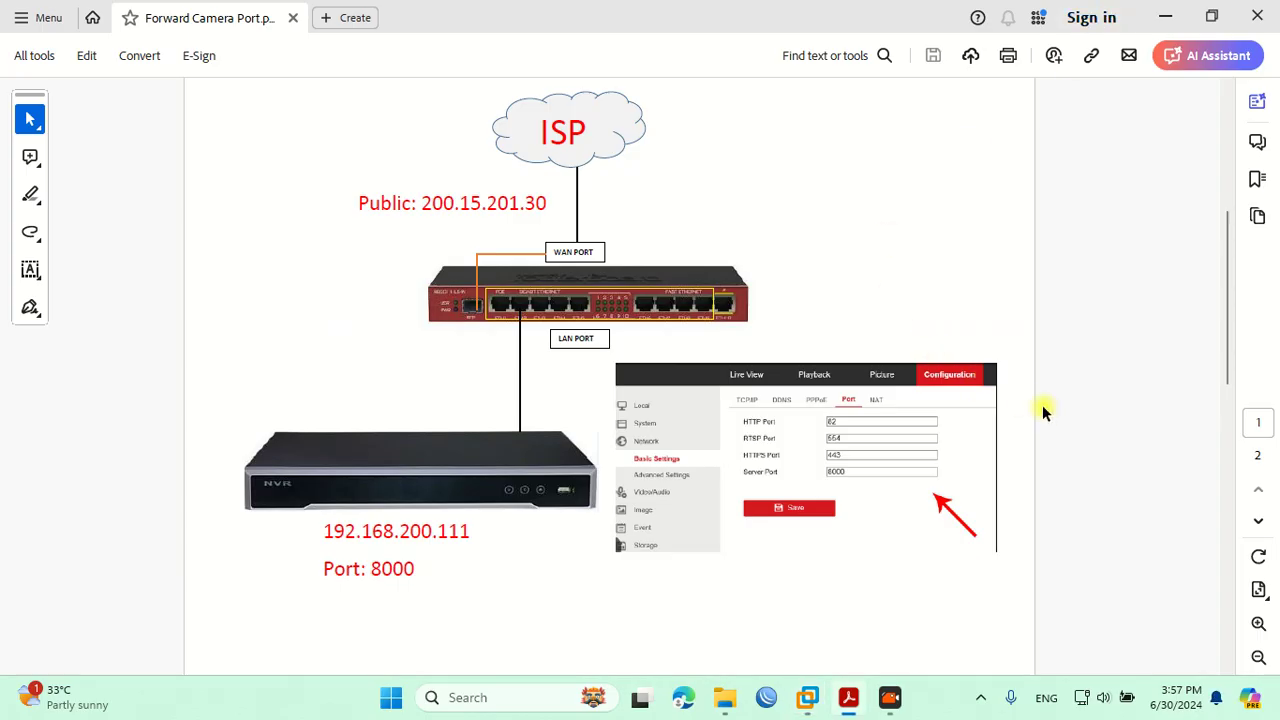
scroll(1043, 412, down, 10)
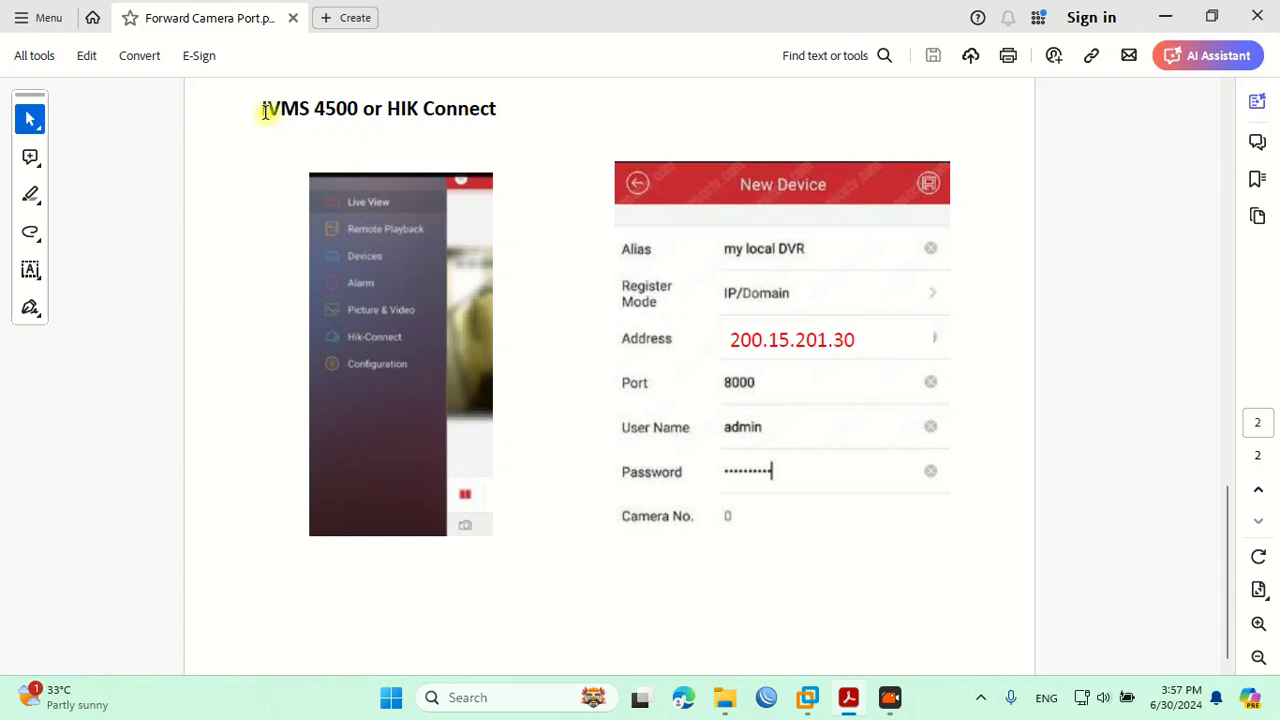
drag(266, 111, 443, 106)
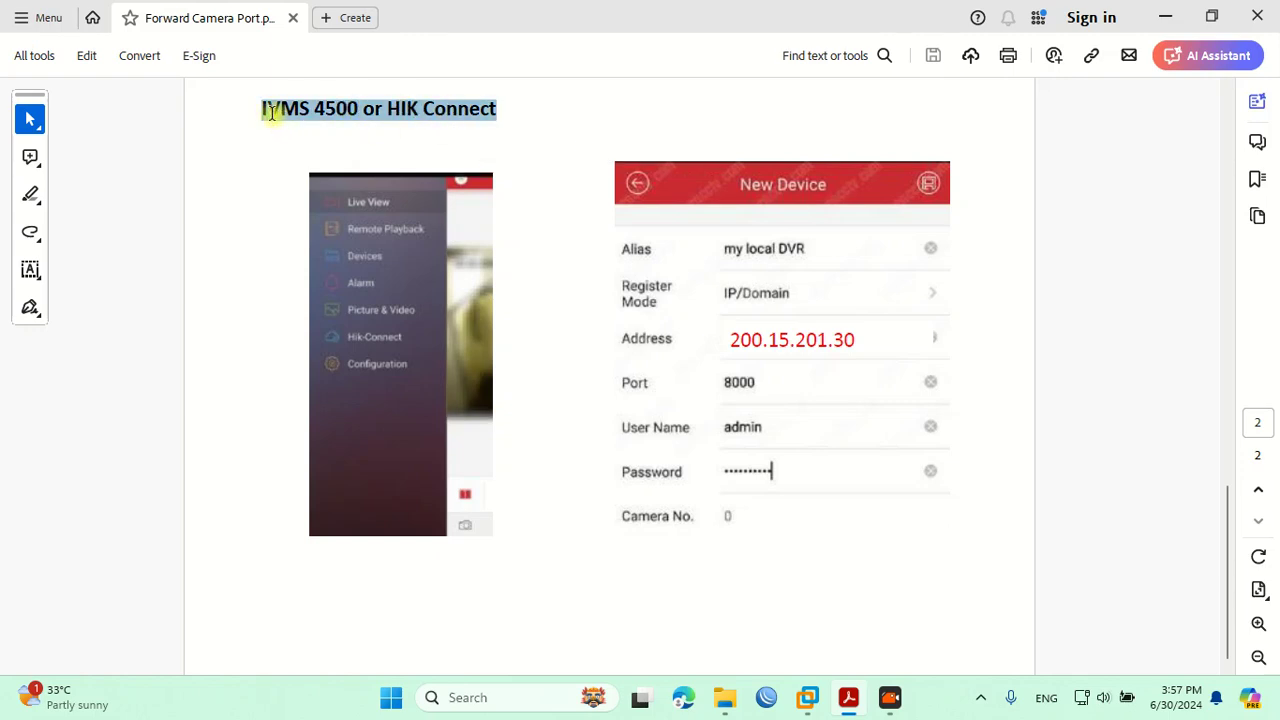
drag(272, 112, 329, 114)
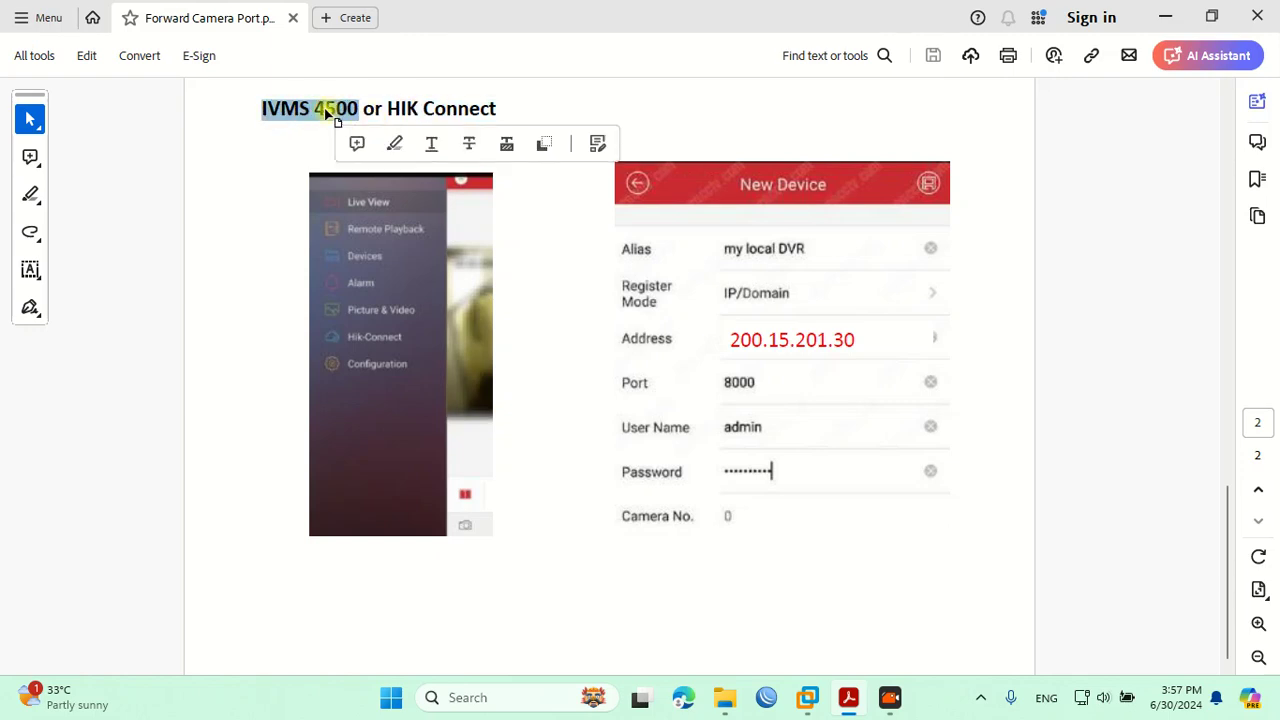
click(329, 114)
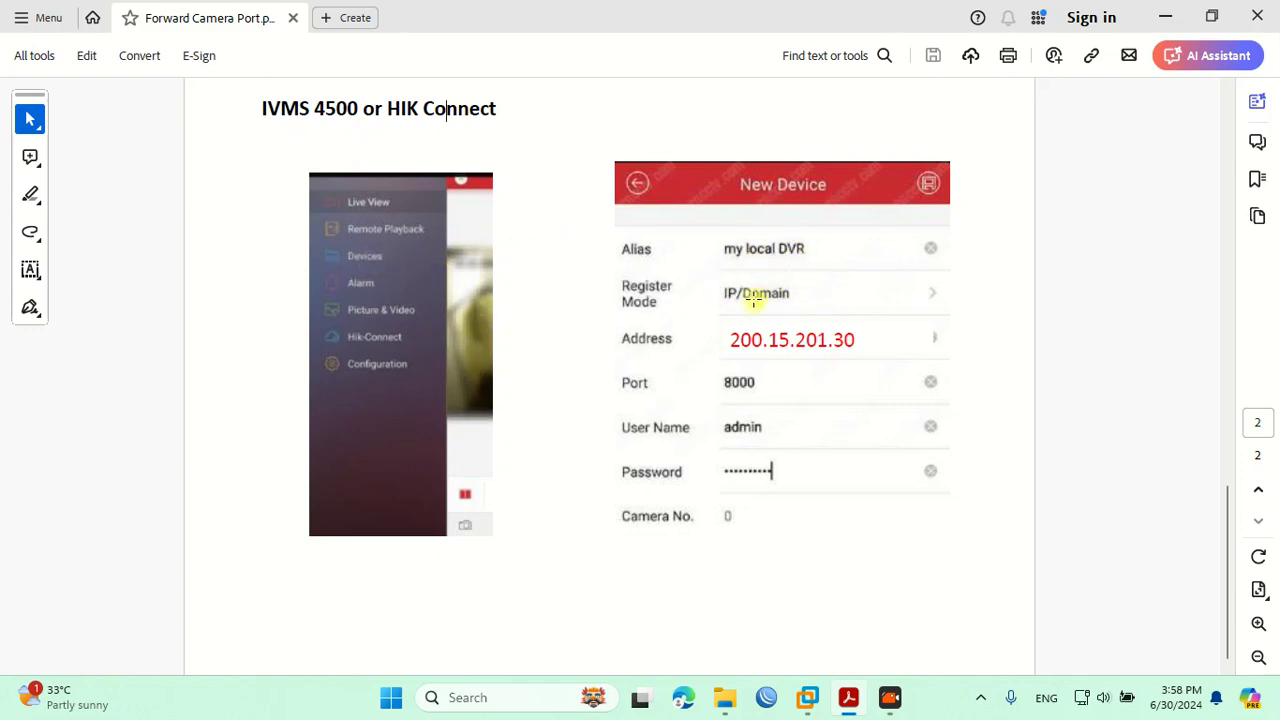
Review the address, port and user name in the New Device example, then return to the network diagram on page 1
drag(741, 340, 856, 342)
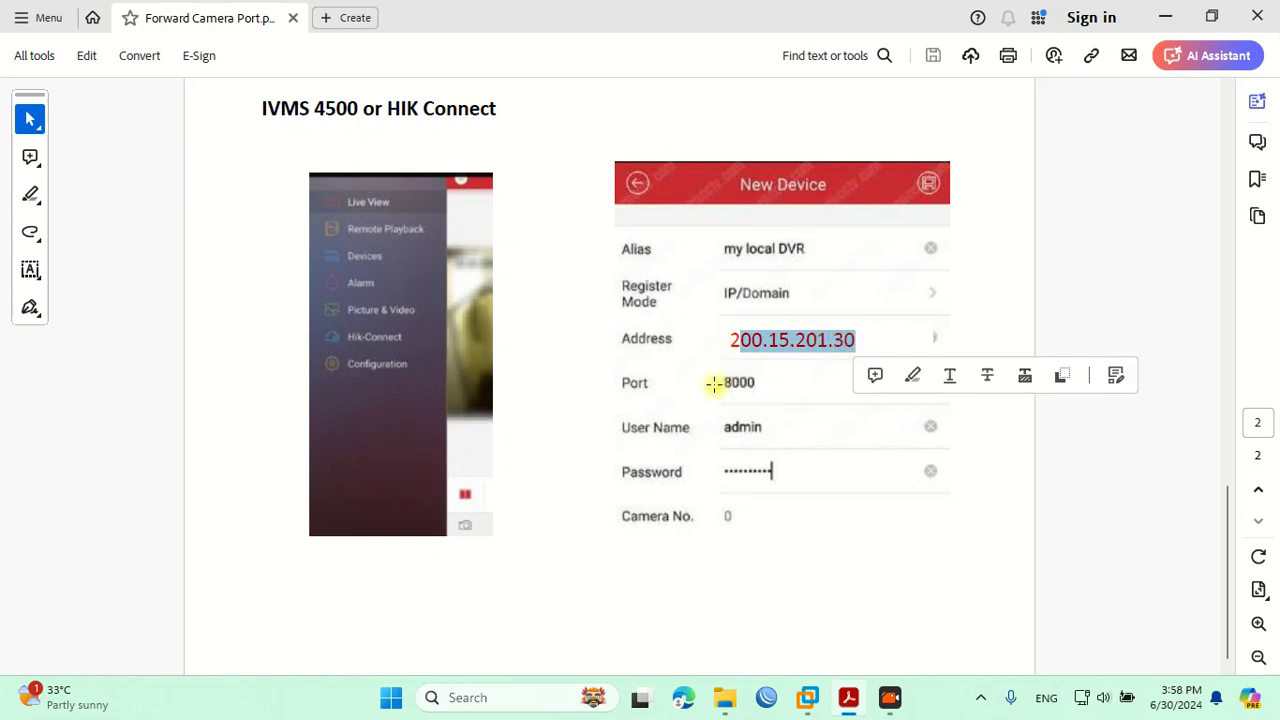
drag(714, 380, 768, 405)
click(725, 430)
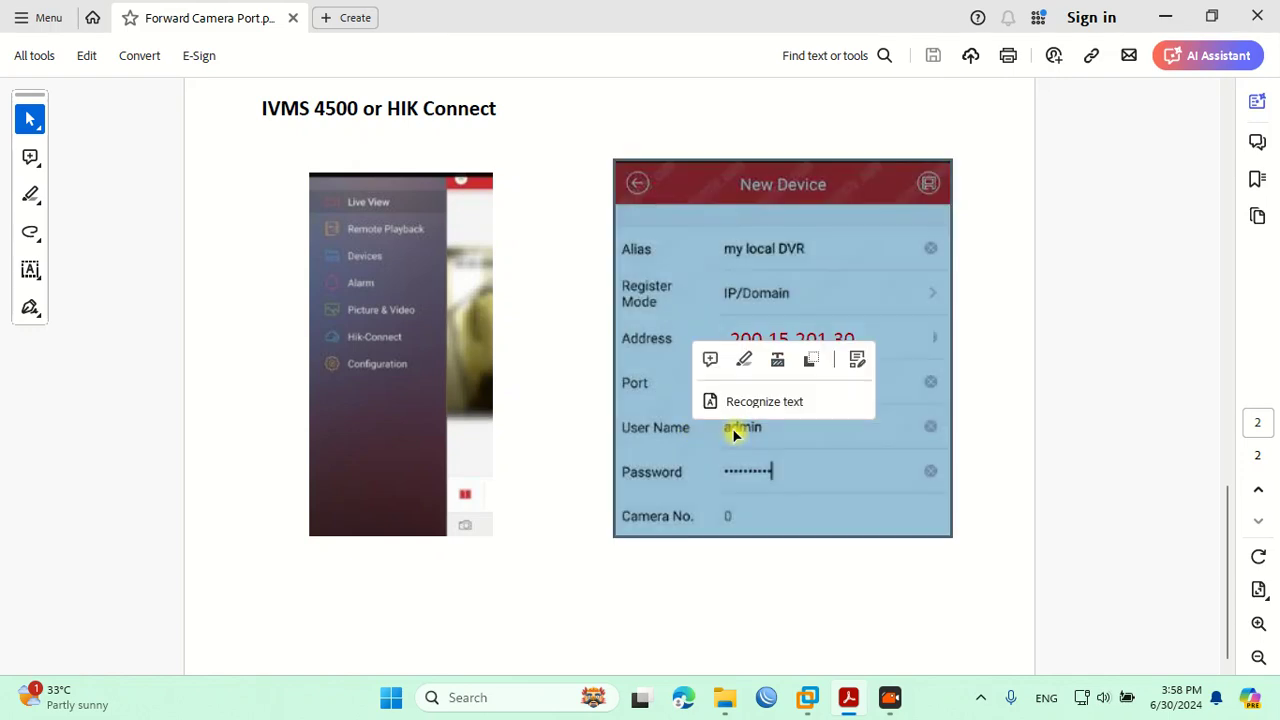
click(735, 428)
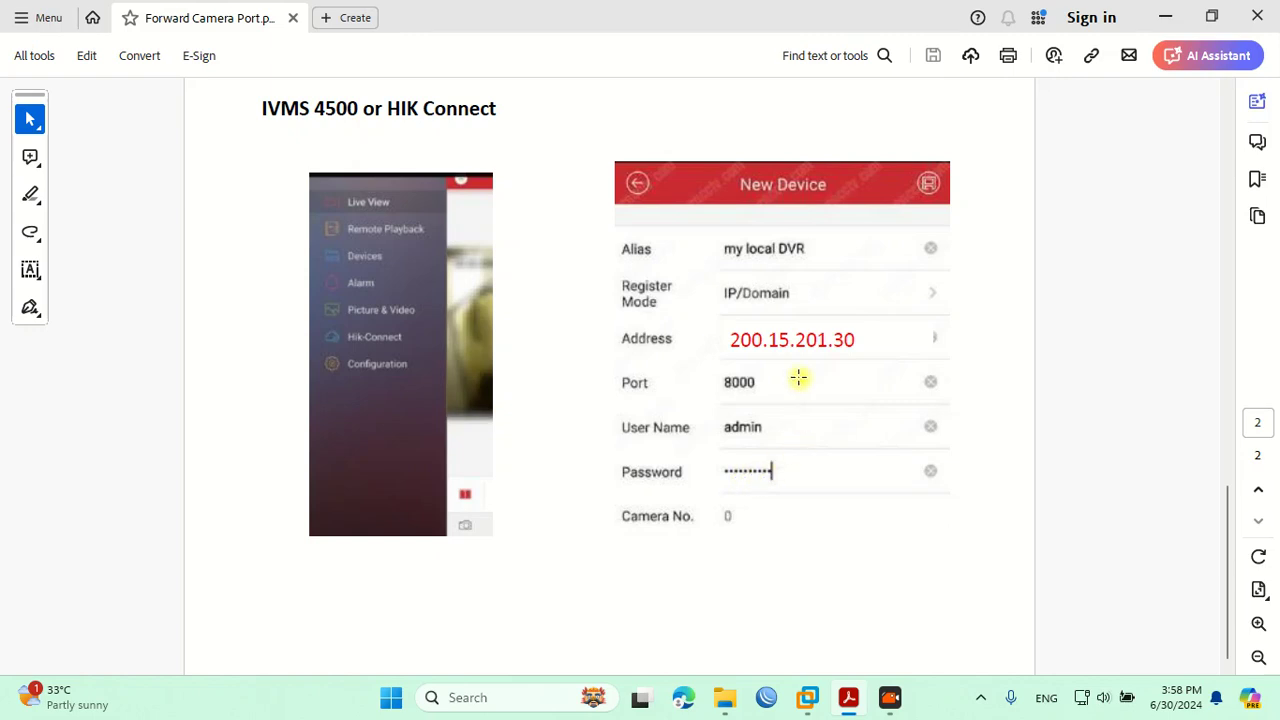
scroll(798, 375, up, 5)
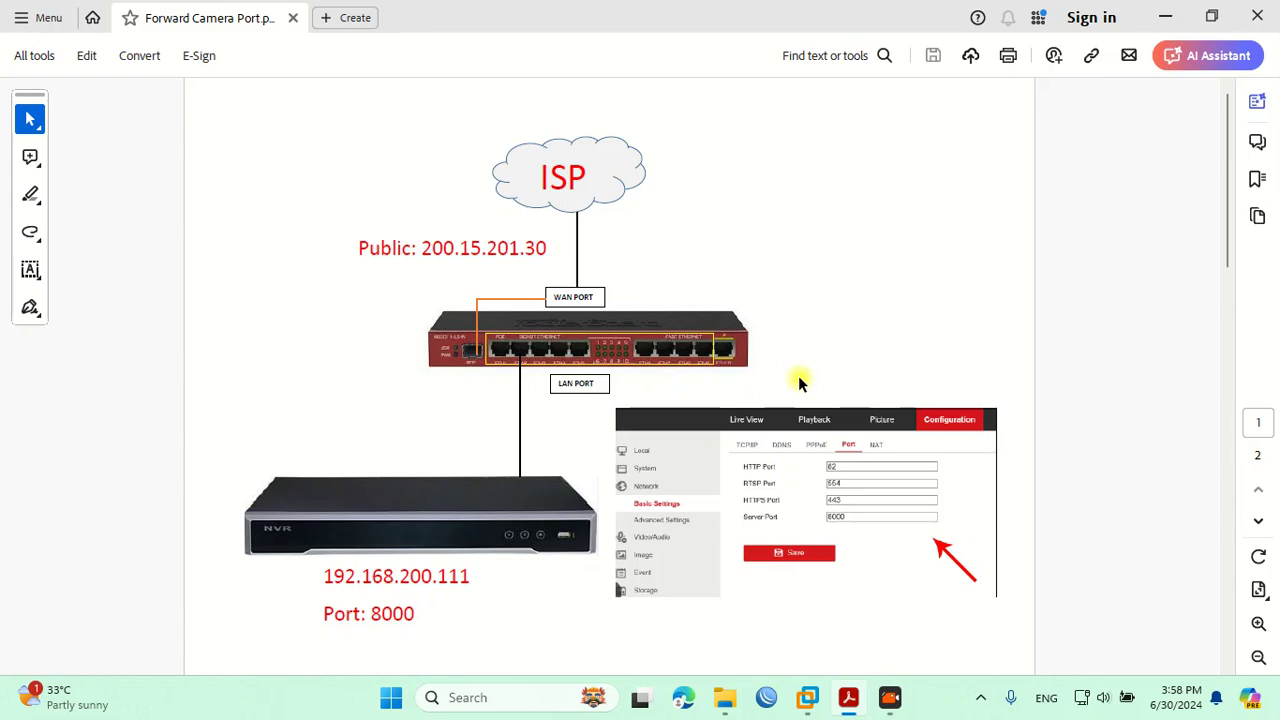